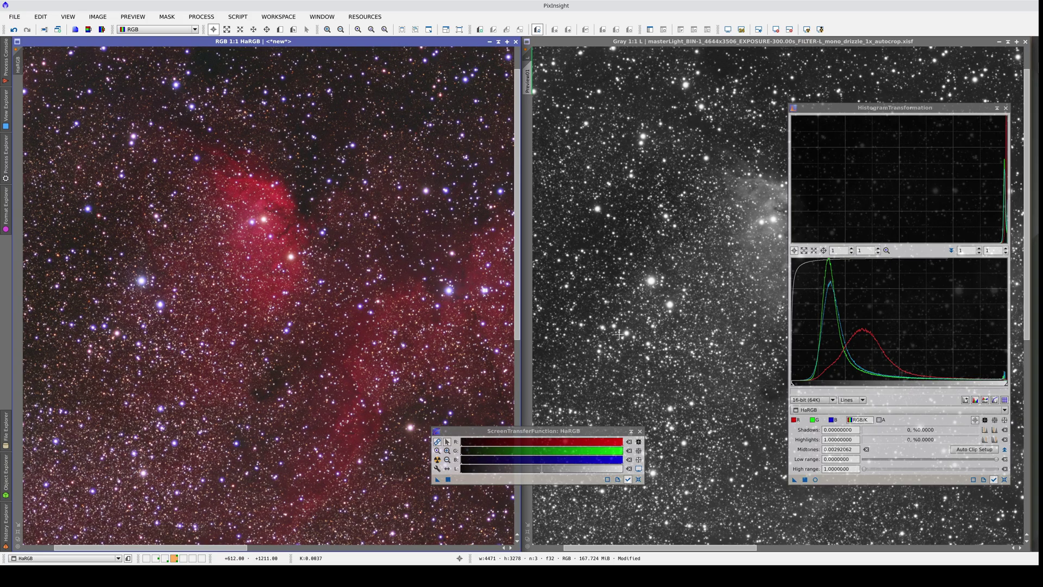
- Bake the L image's automatic screen stretch in with HistogramTransformation, then reset its STF
drag(828, 108, 144, 108)
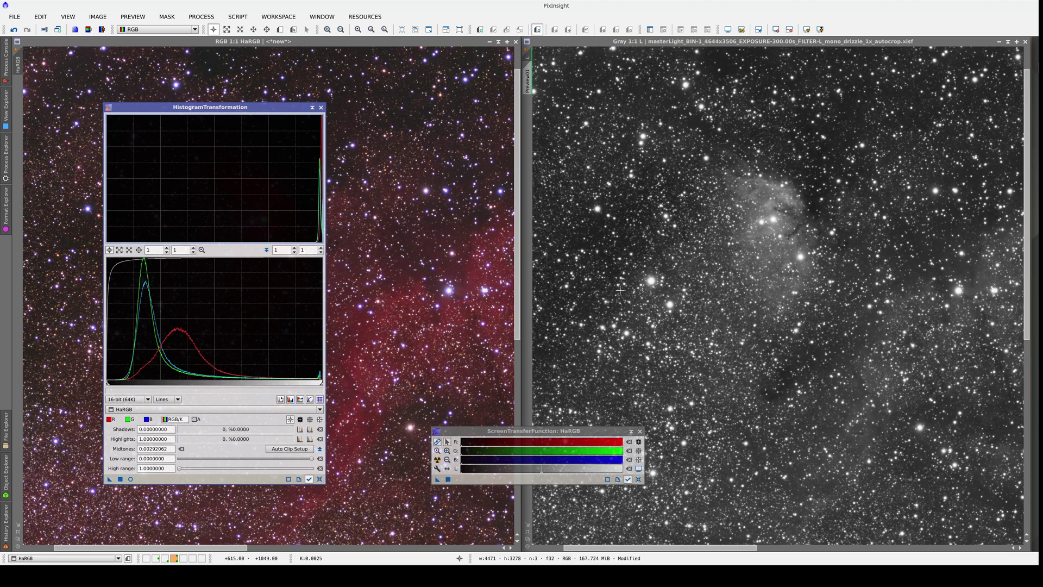
click(619, 290)
drag(437, 480, 244, 481)
drag(108, 479, 645, 326)
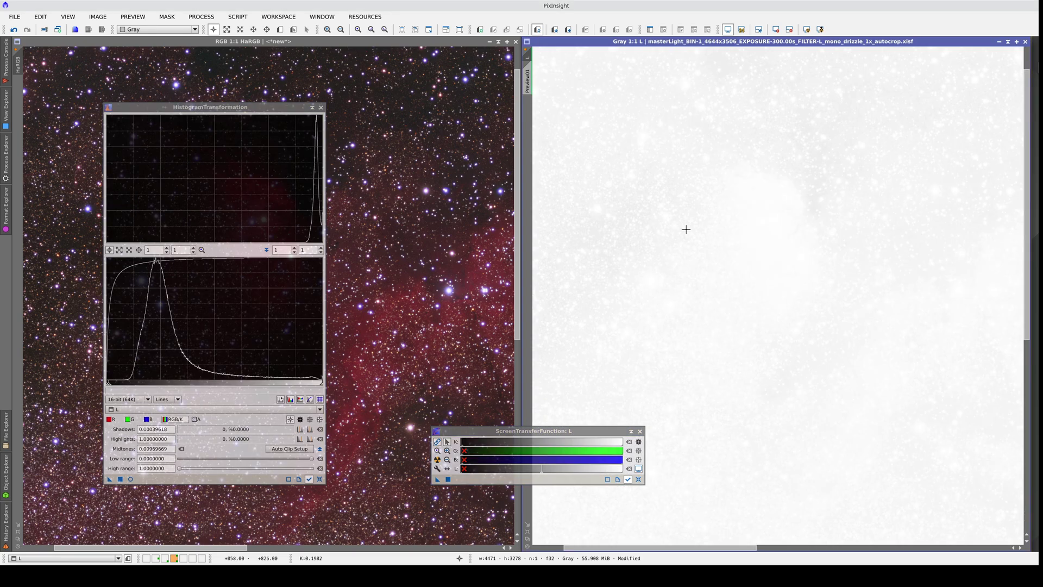
click(728, 30)
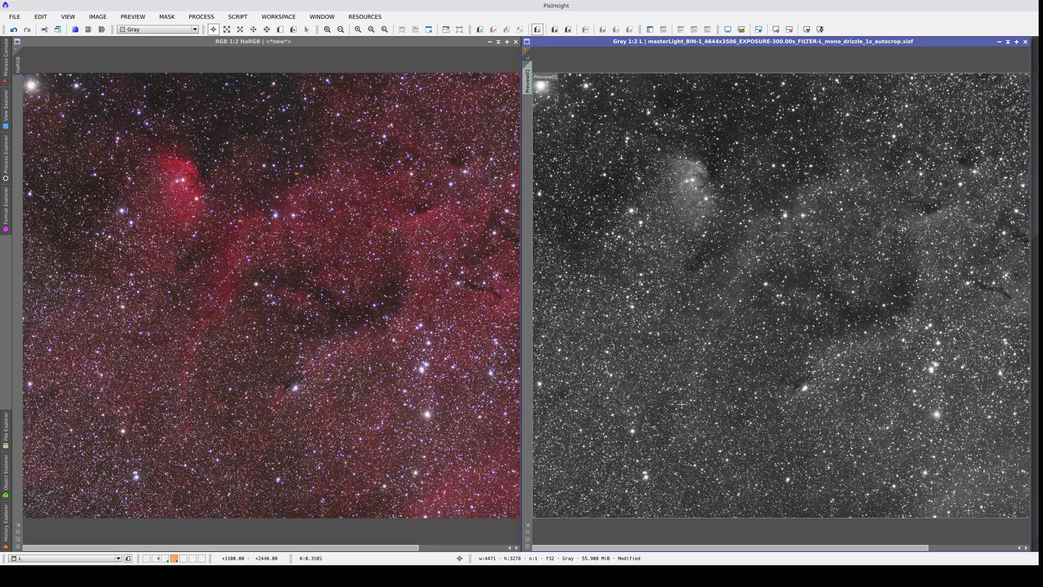
click(268, 170)
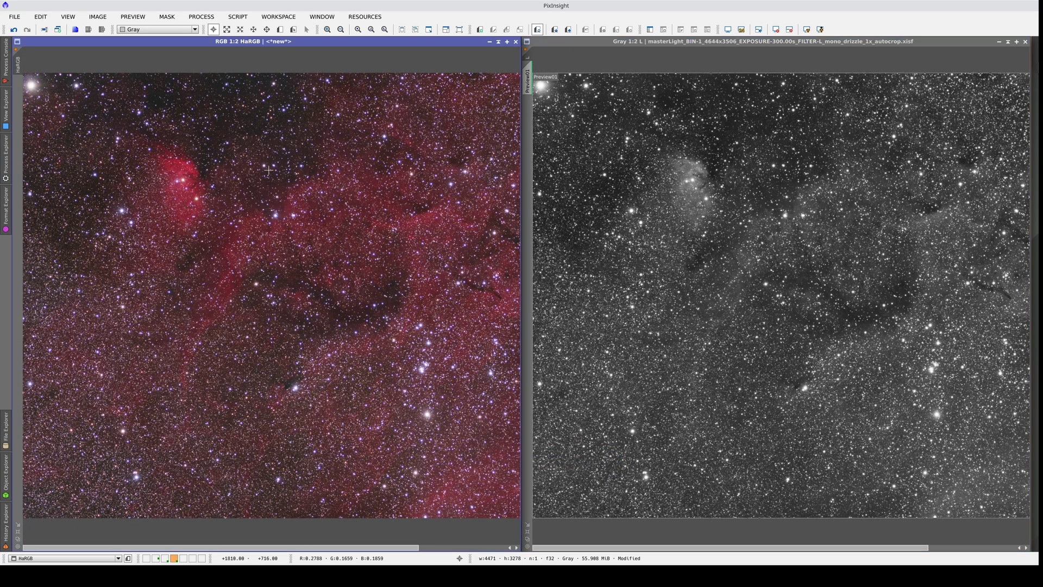
click(162, 31)
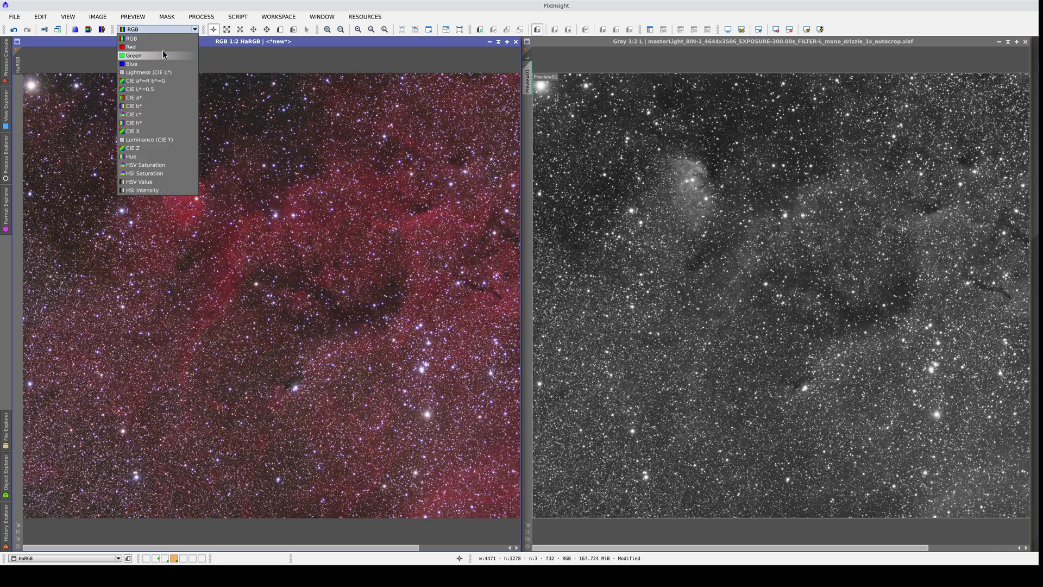
click(179, 72)
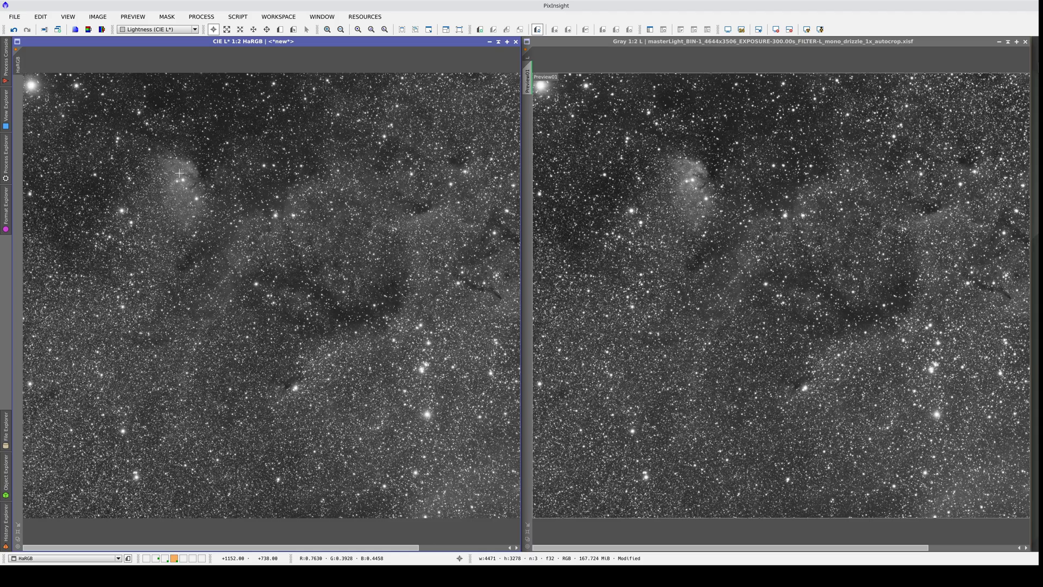
scroll(179, 173, up, 1)
scroll(180, 173, up, 1)
drag(179, 173, 223, 224)
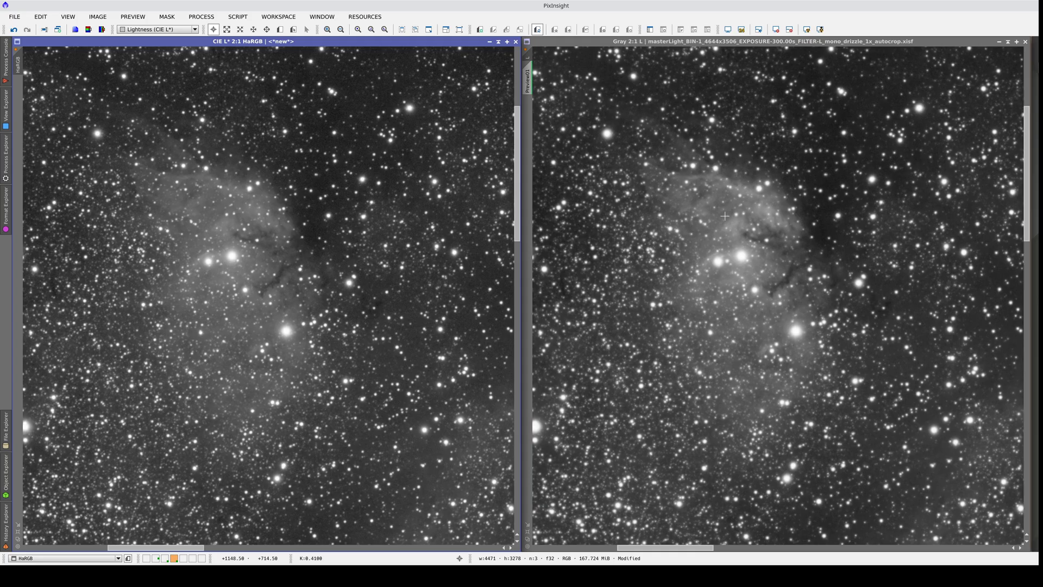
click(163, 30)
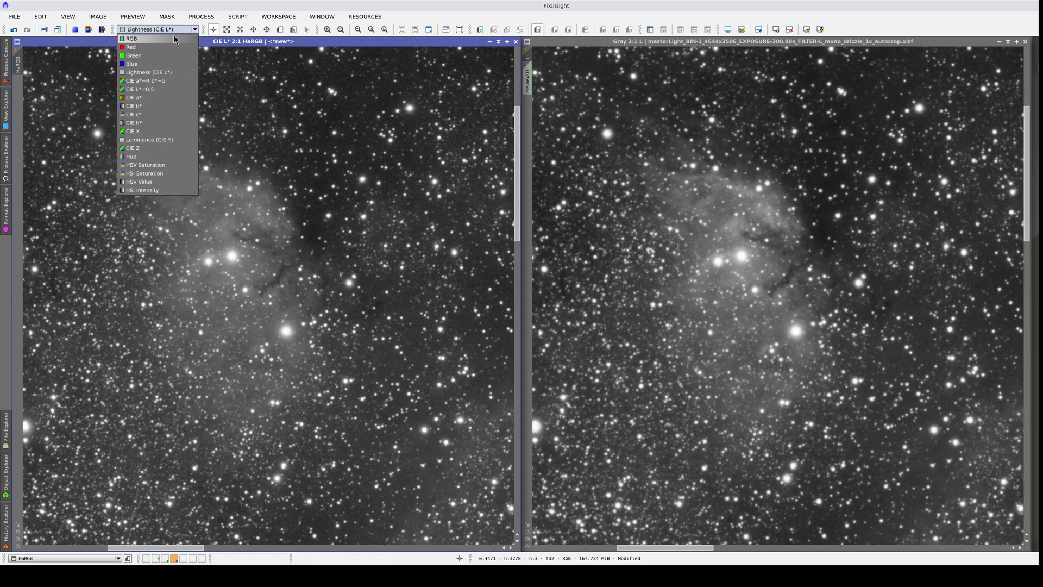
click(163, 34)
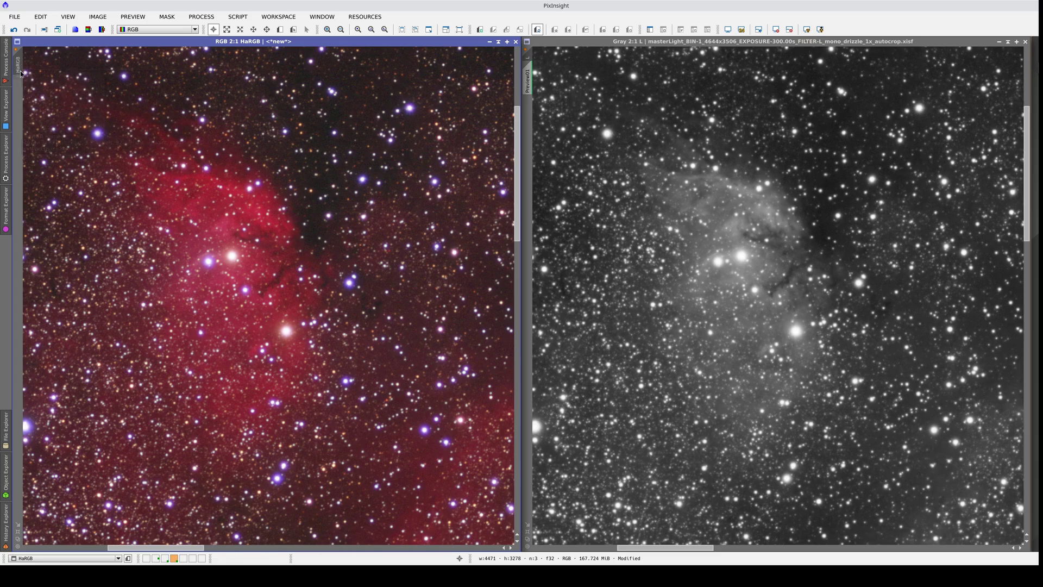
- On Preview01, set ChannelCombination to CIE L*a*b* with the a and b channels disabled
click(18, 87)
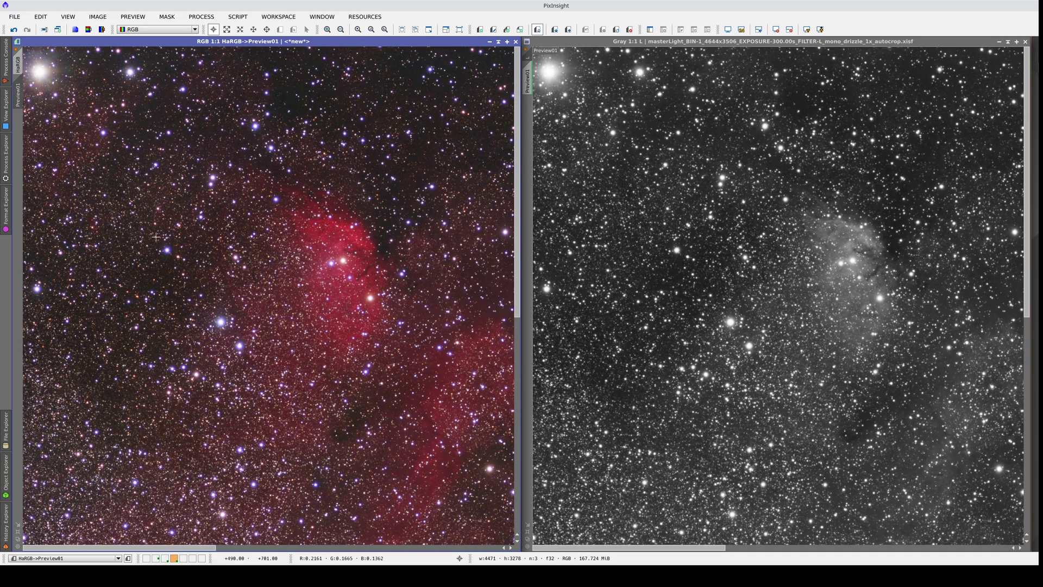
scroll(264, 298, up, 1)
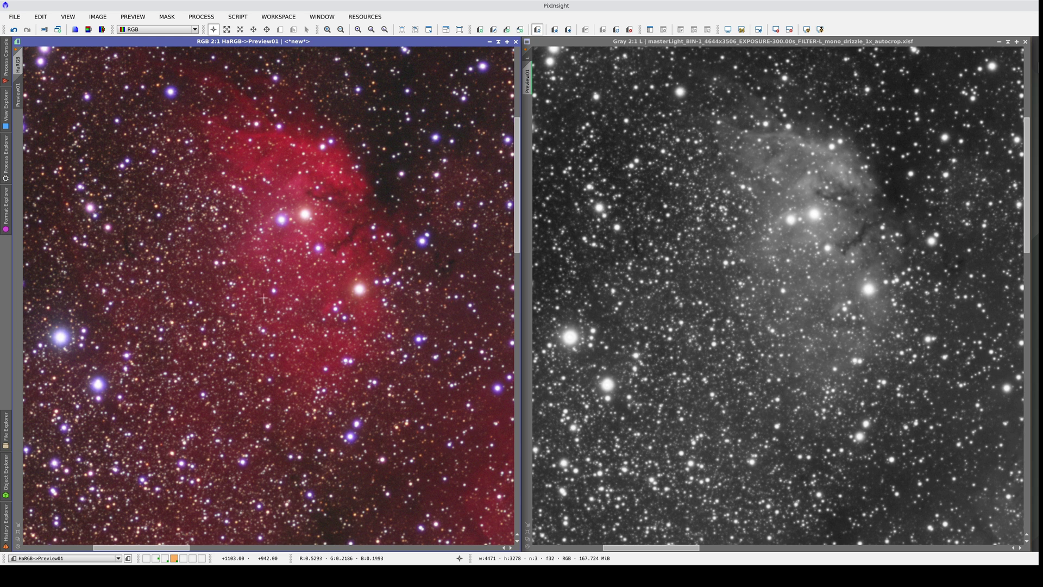
mouse_move(5, 165)
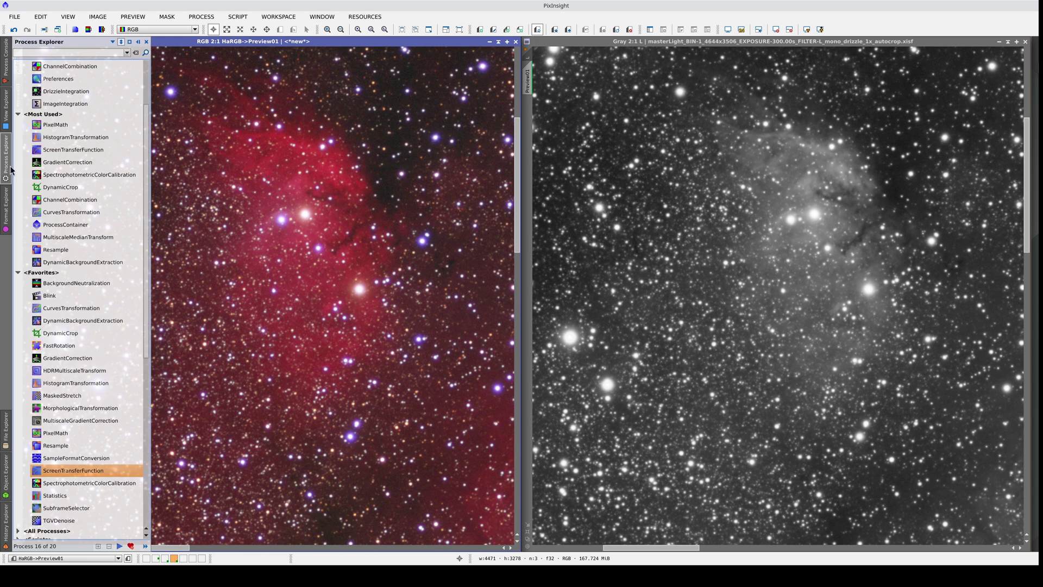
scroll(71, 315, down, 6)
double_click(75, 348)
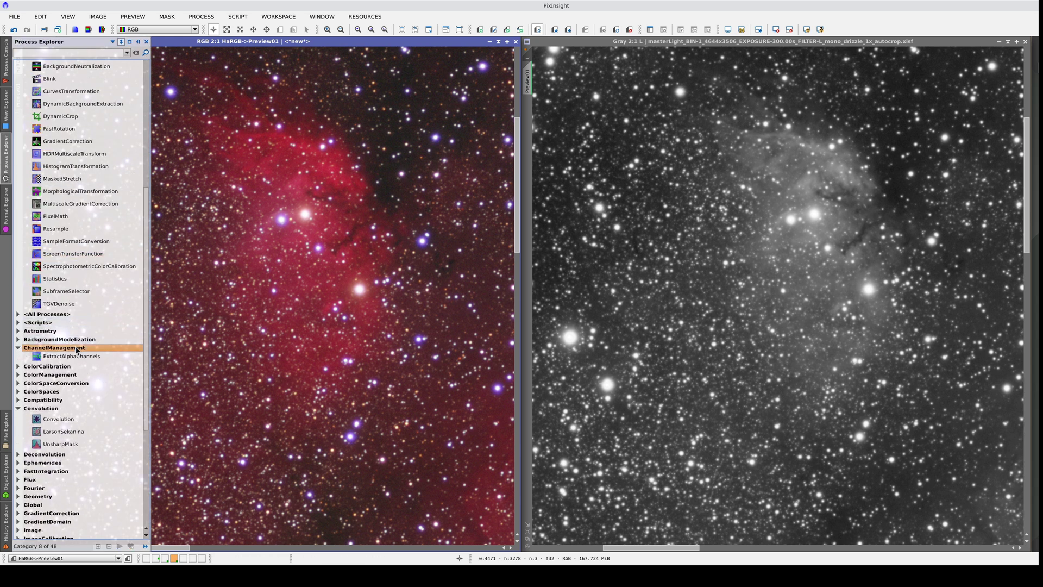
double_click(69, 359)
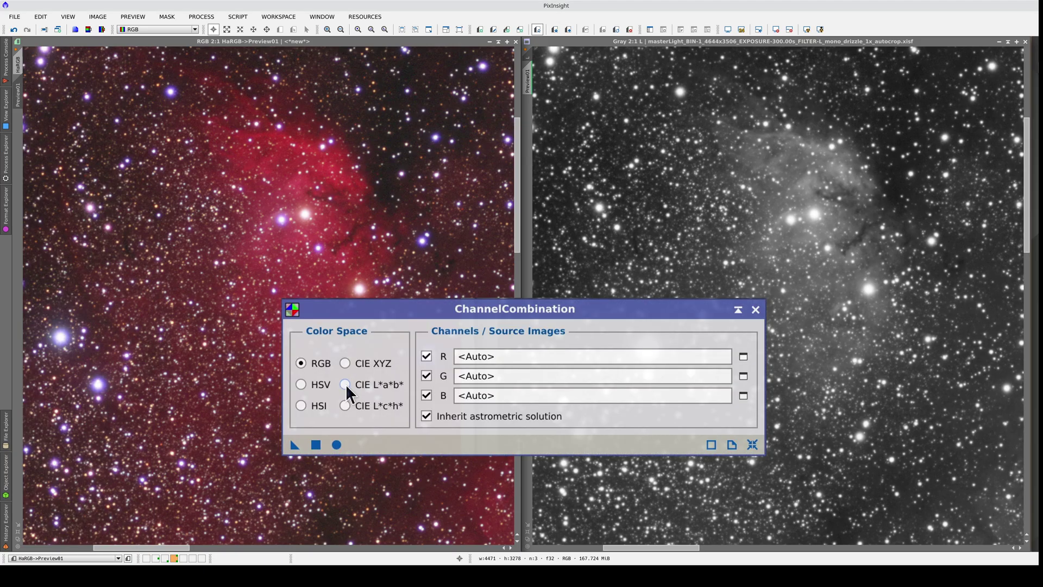
click(456, 402)
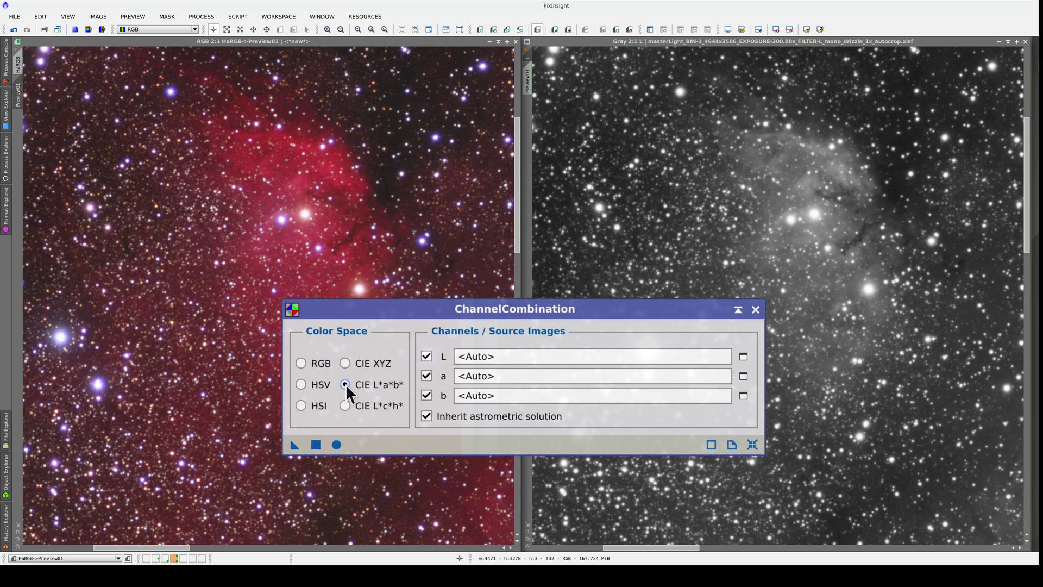
click(427, 377)
click(428, 396)
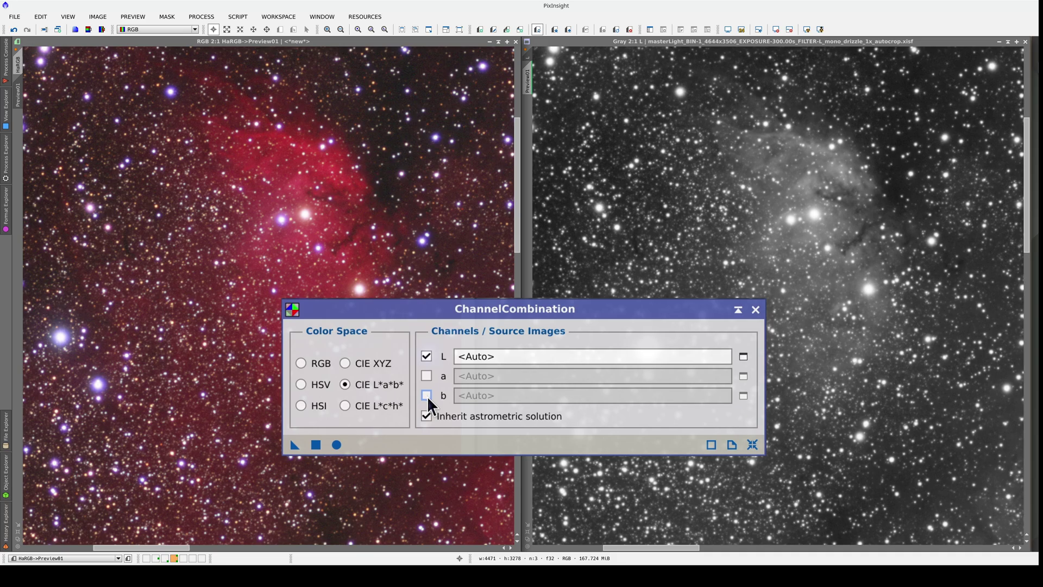
- Enter L as the lightness source and apply the combination to Preview01
click(534, 54)
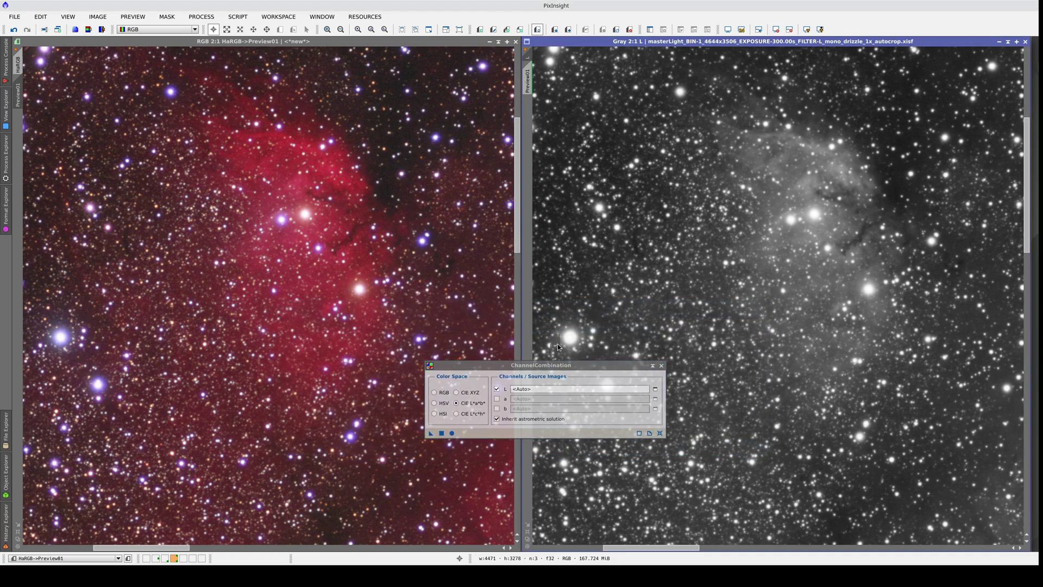
click(551, 386)
text(L)
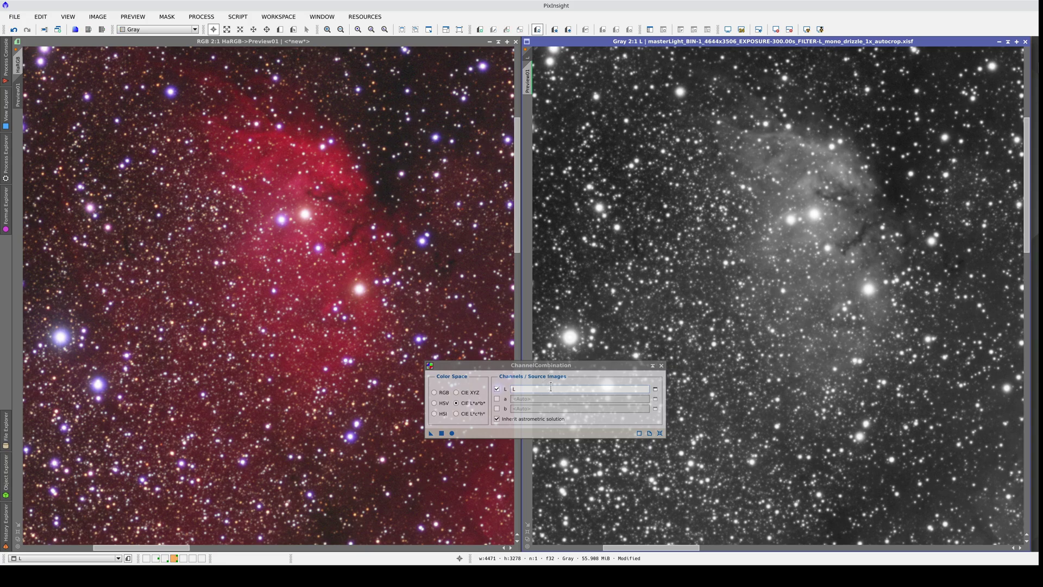
drag(428, 431, 325, 412)
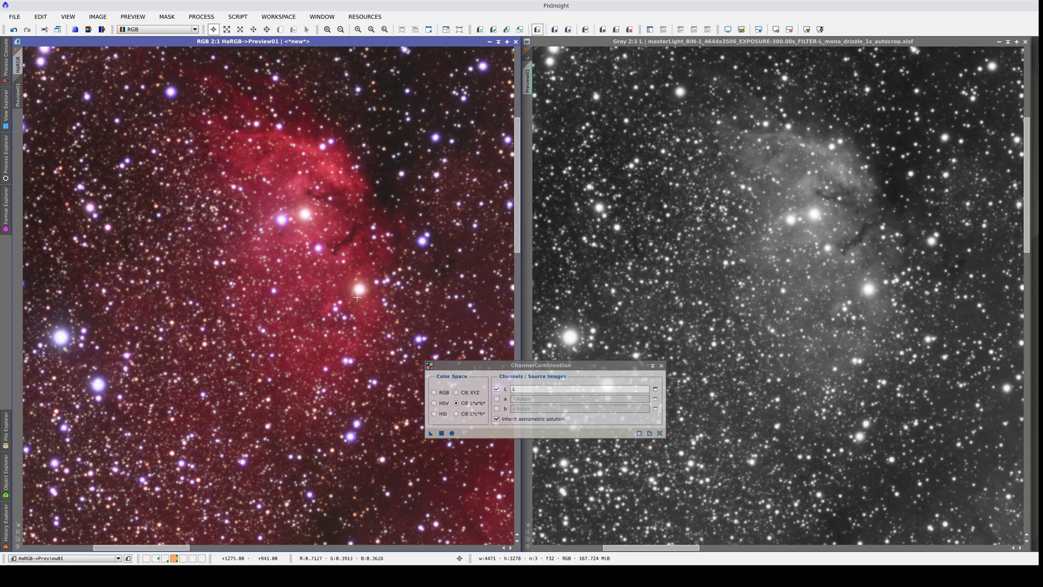
- Zoom and pan around the HaRGB preview to inspect the bright stars' blue-purple halos
drag(368, 227, 300, 311)
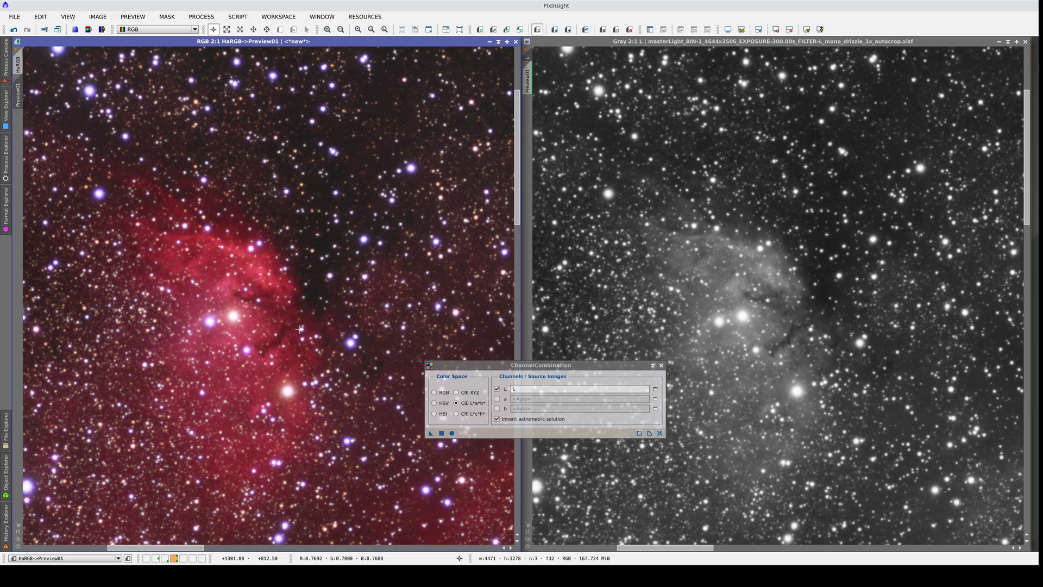
scroll(299, 324, down, 1)
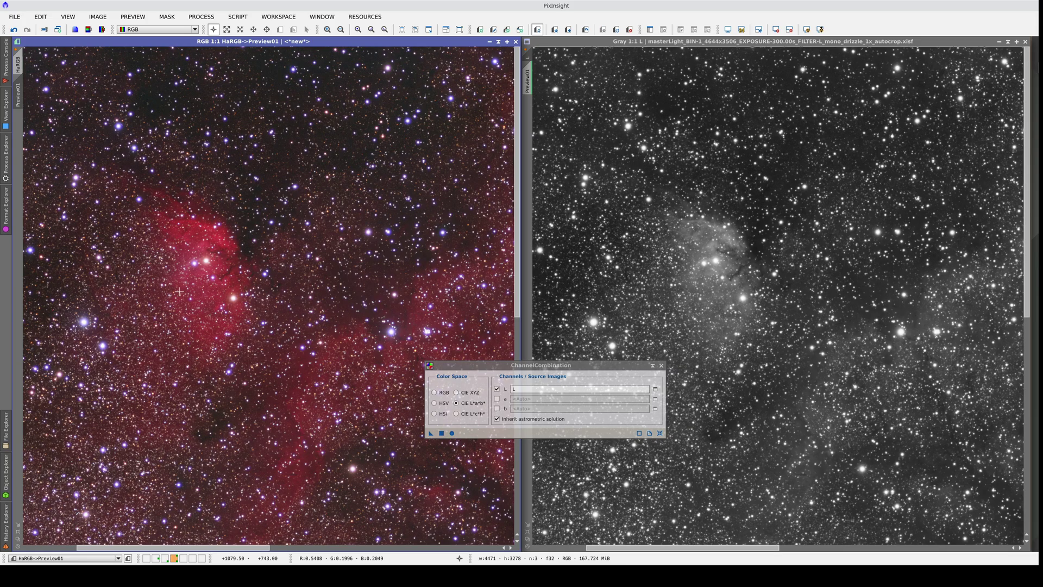
scroll(179, 291, down, 1)
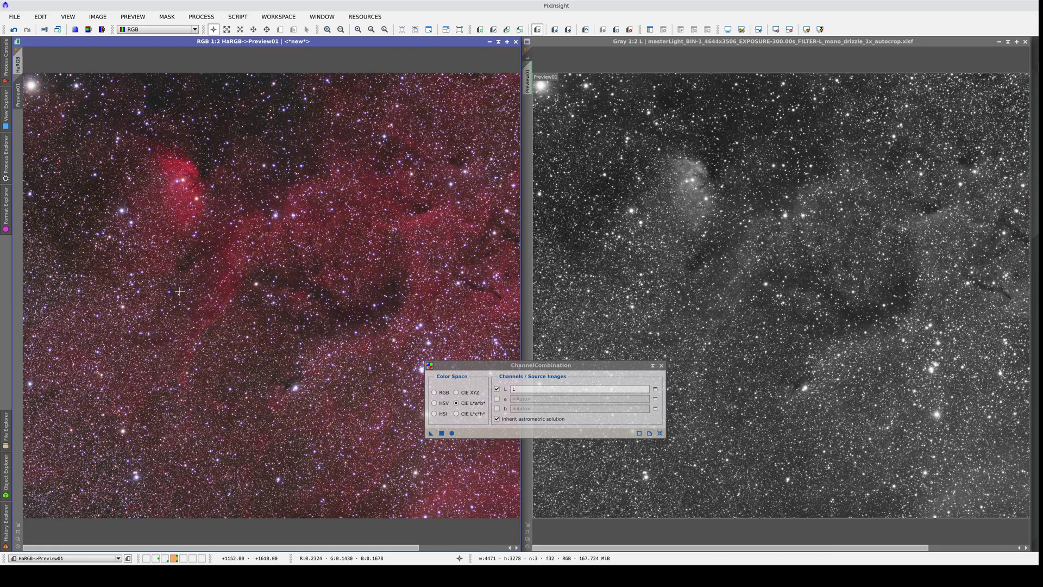
scroll(168, 165, up, 2)
scroll(238, 170, up, 1)
drag(238, 170, 248, 269)
scroll(458, 451, up, 1)
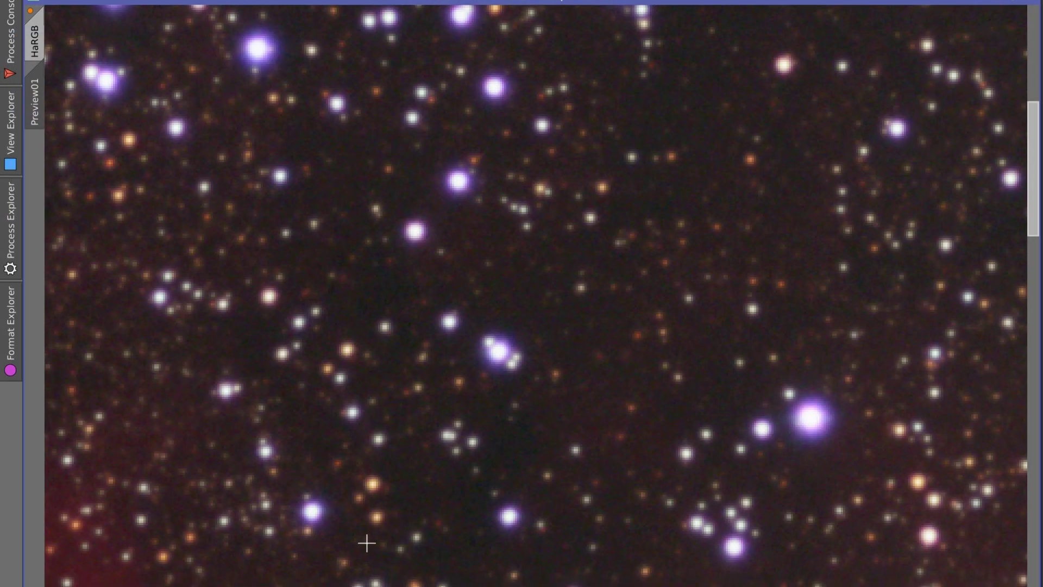
drag(382, 476, 504, 231)
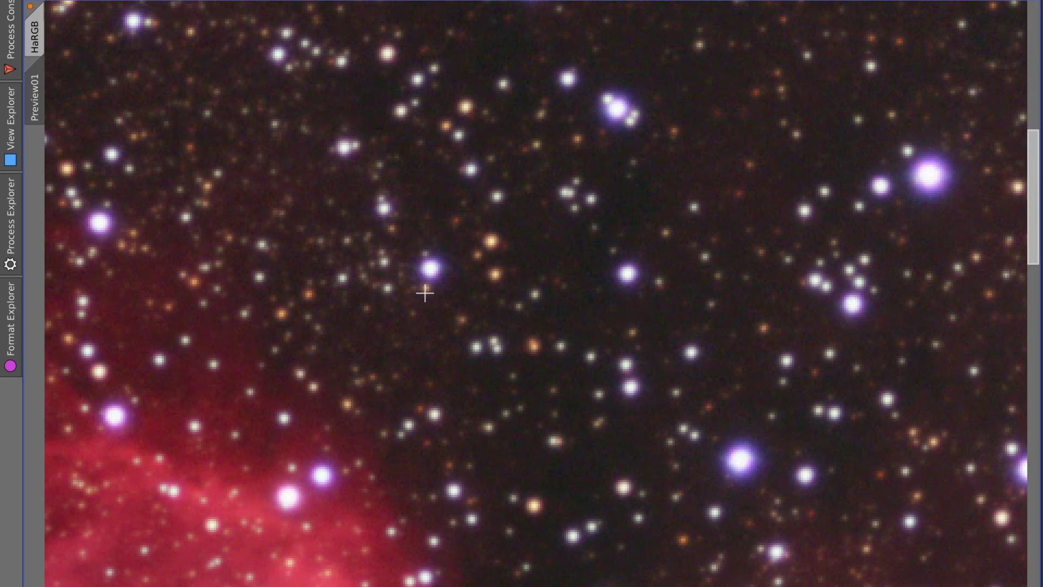
drag(487, 571, 440, 61)
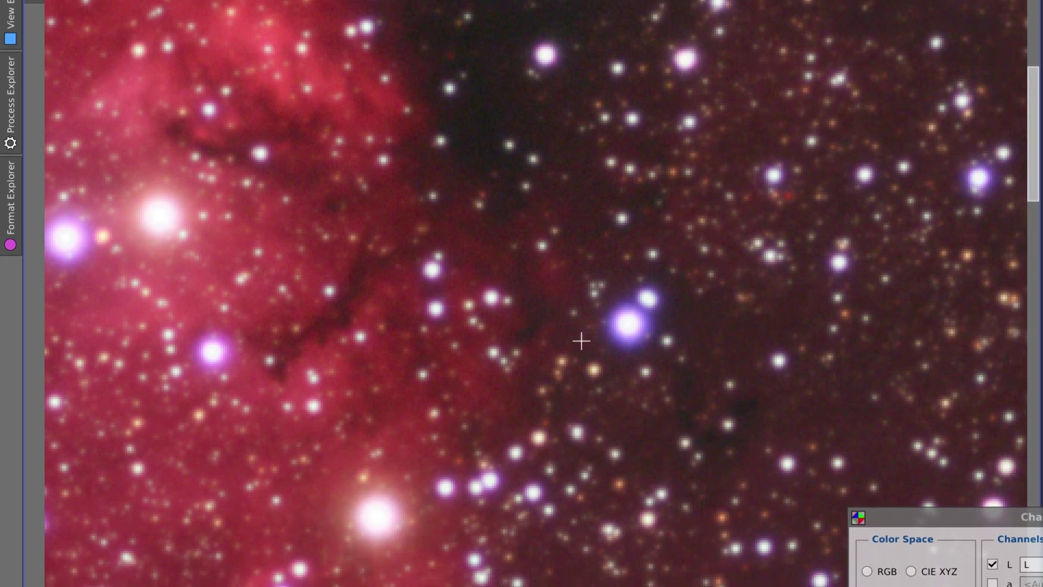
scroll(598, 332, up, 3)
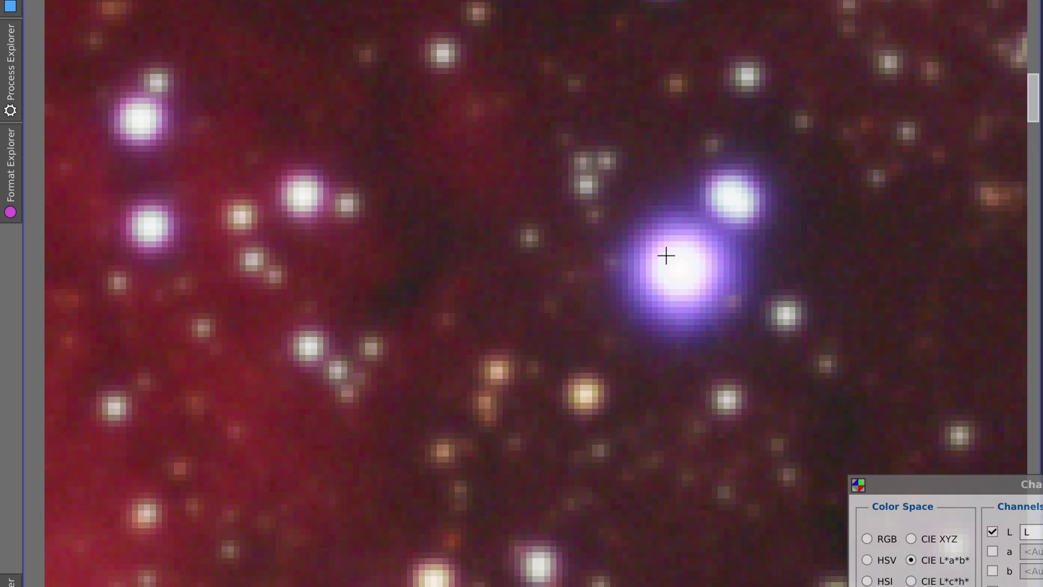
scroll(685, 274, down, 3)
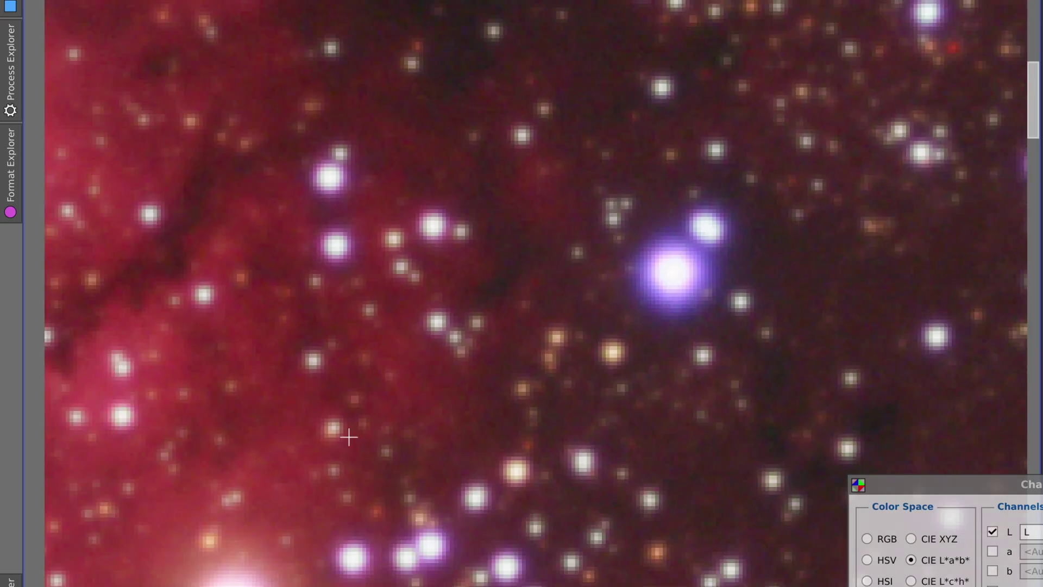
drag(353, 424, 765, 220)
scroll(722, 386, up, 1)
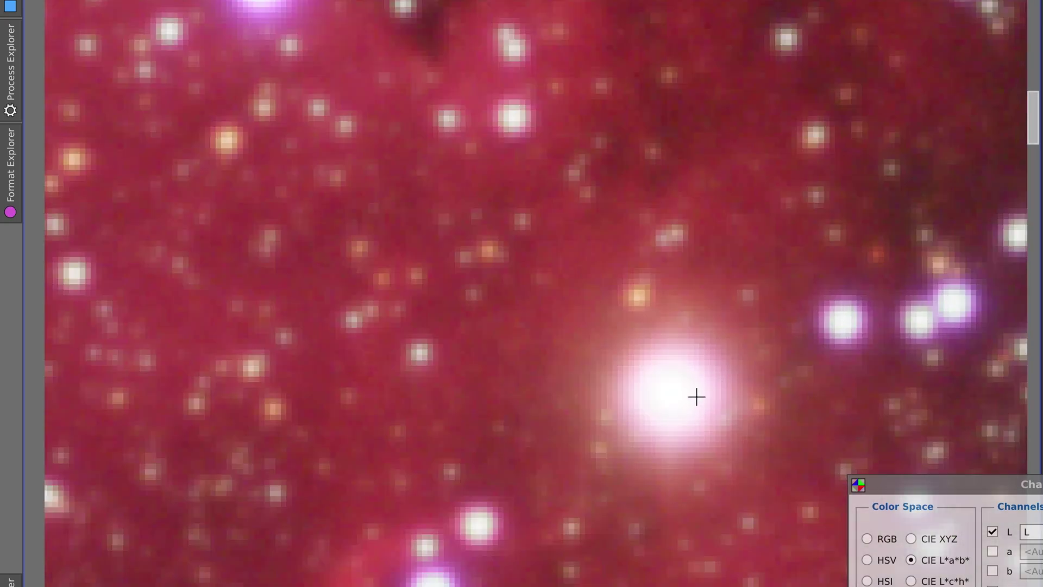
scroll(350, 195, up, 8)
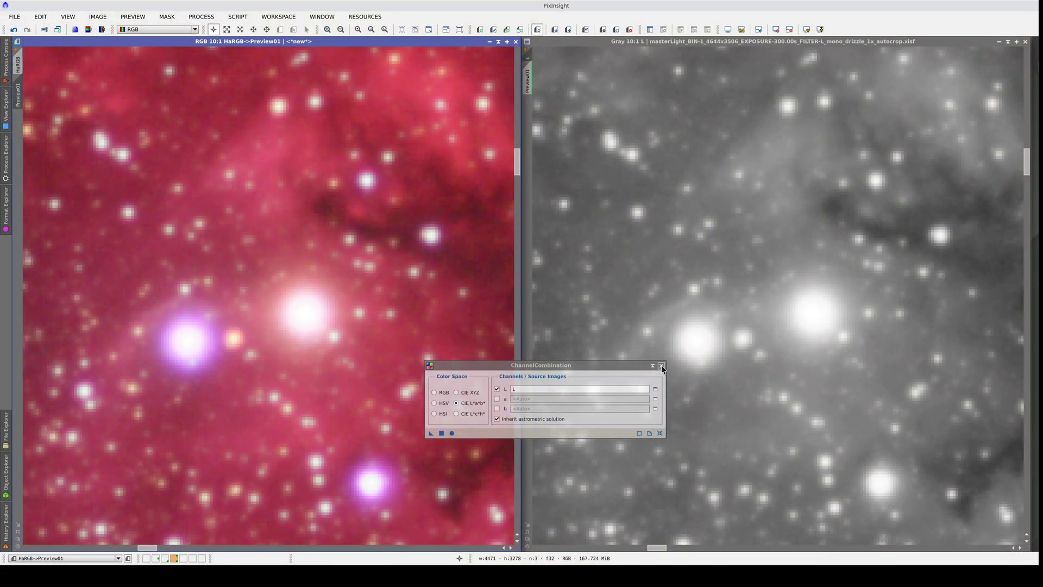
- Revert the L image to its MultiscaleGradientCorrection state in History Explorer
click(661, 365)
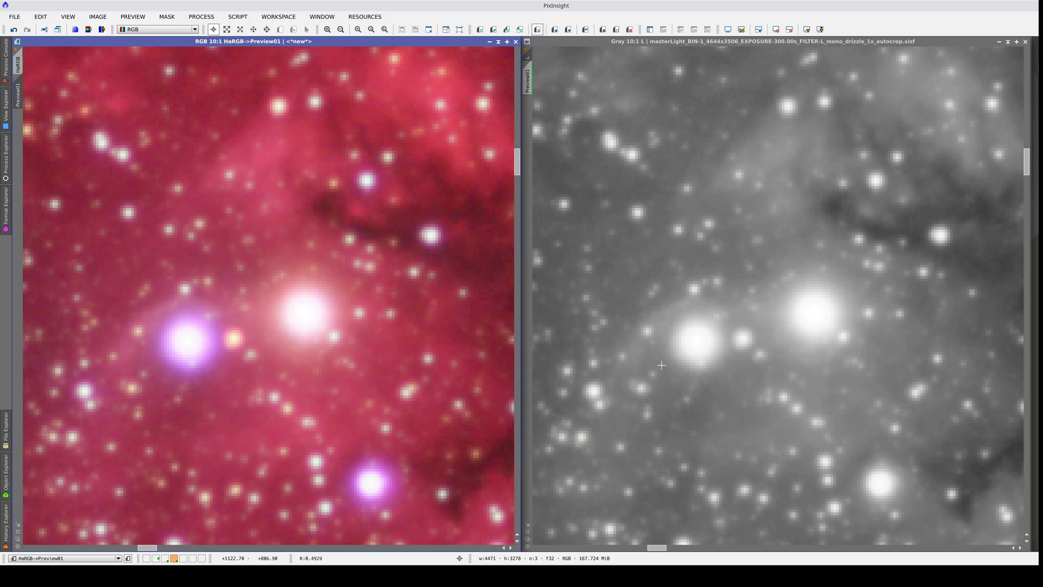
click(688, 236)
right_click(683, 171)
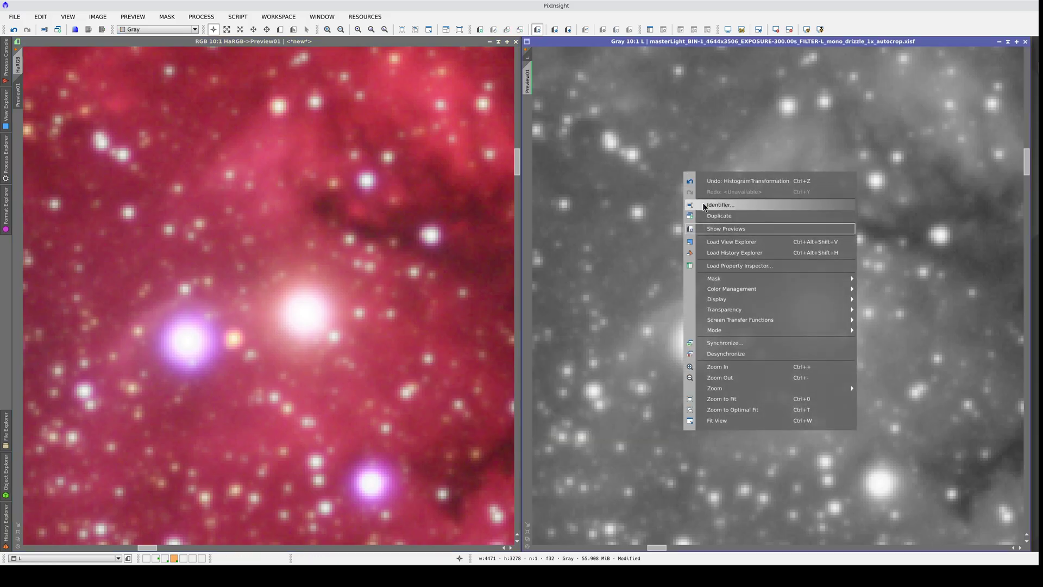
click(701, 251)
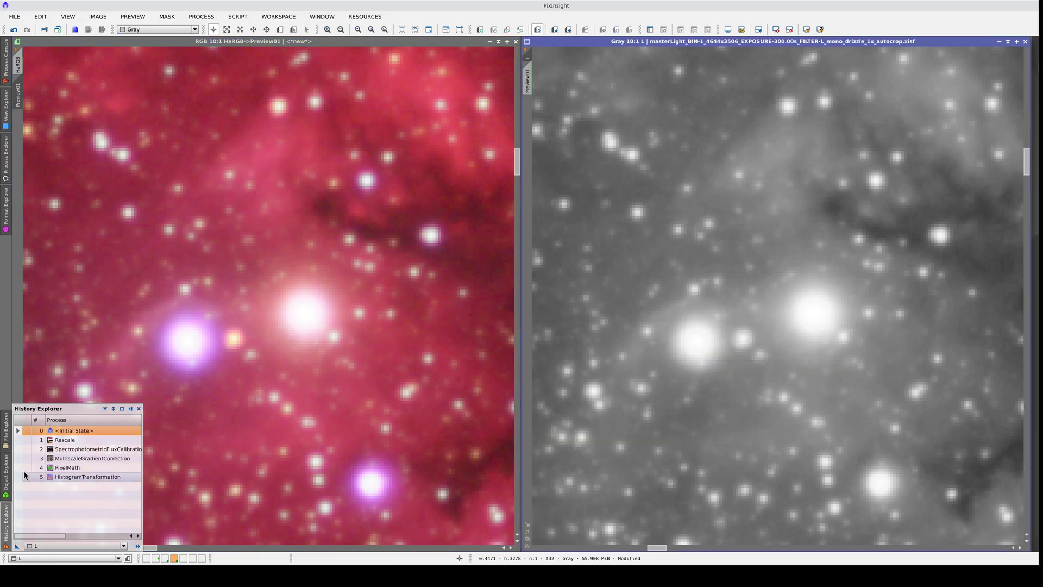
click(109, 467)
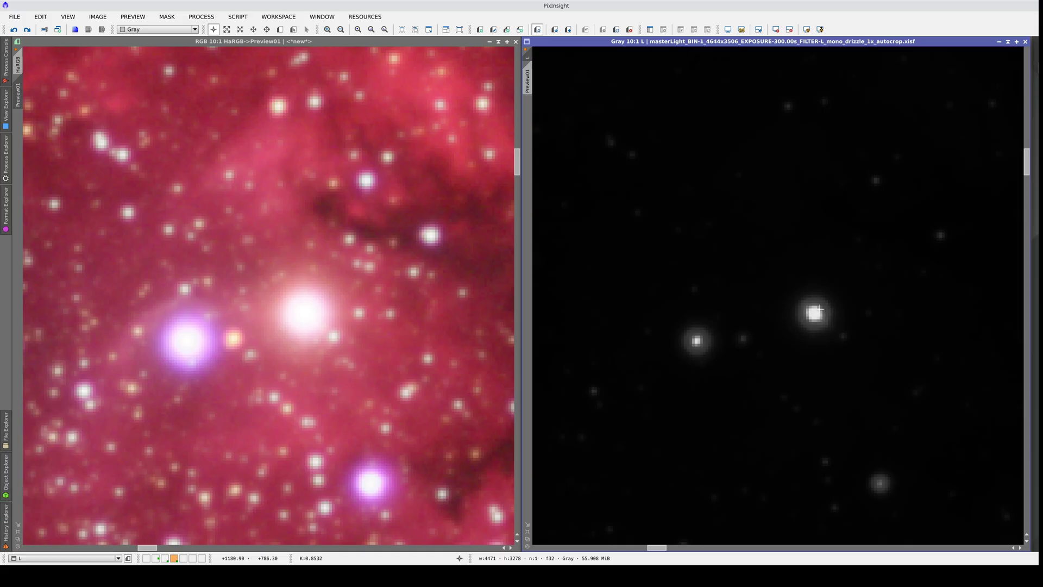
right_click(621, 303)
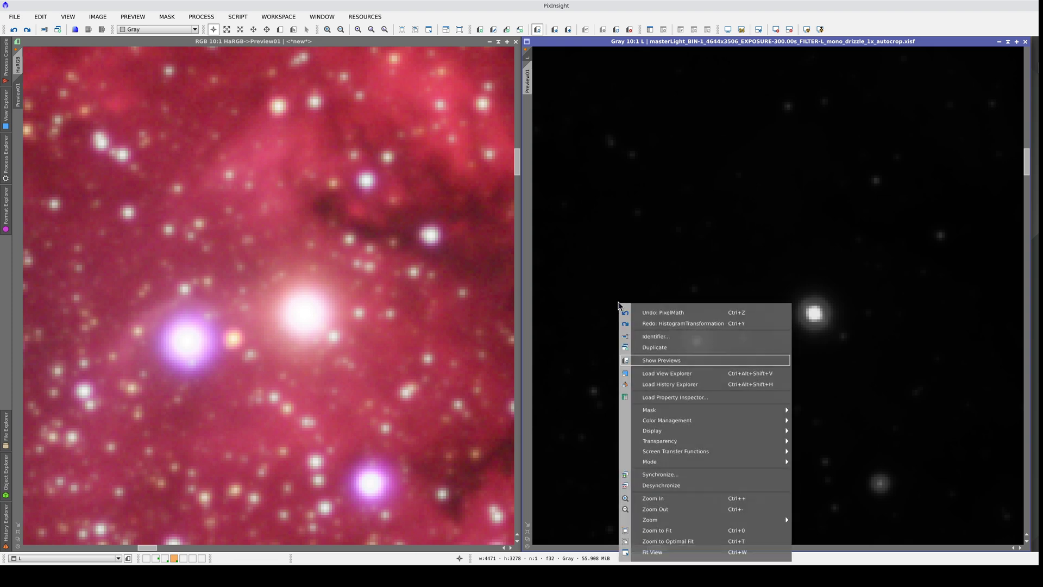
click(644, 383)
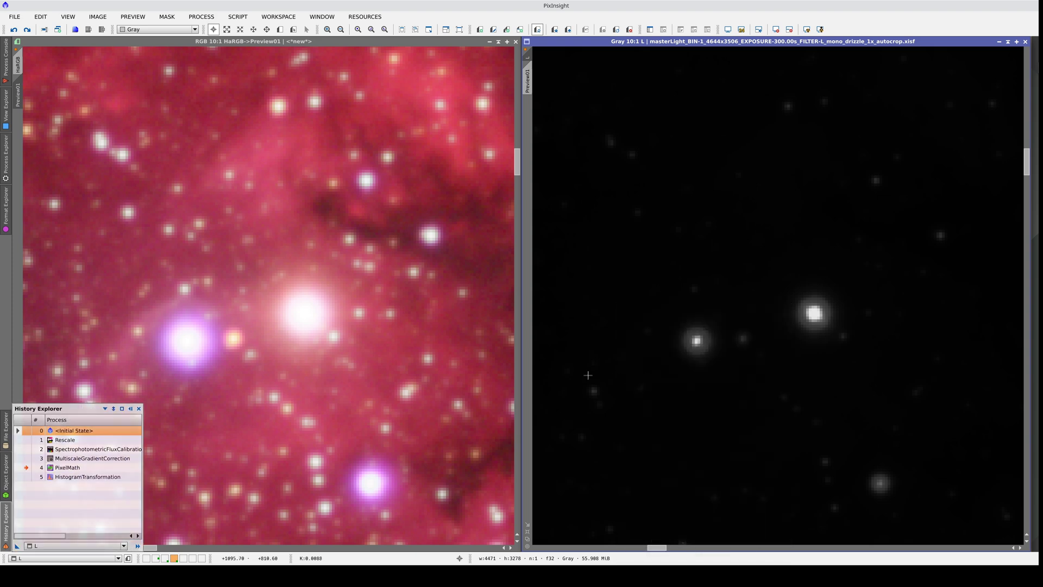
click(27, 459)
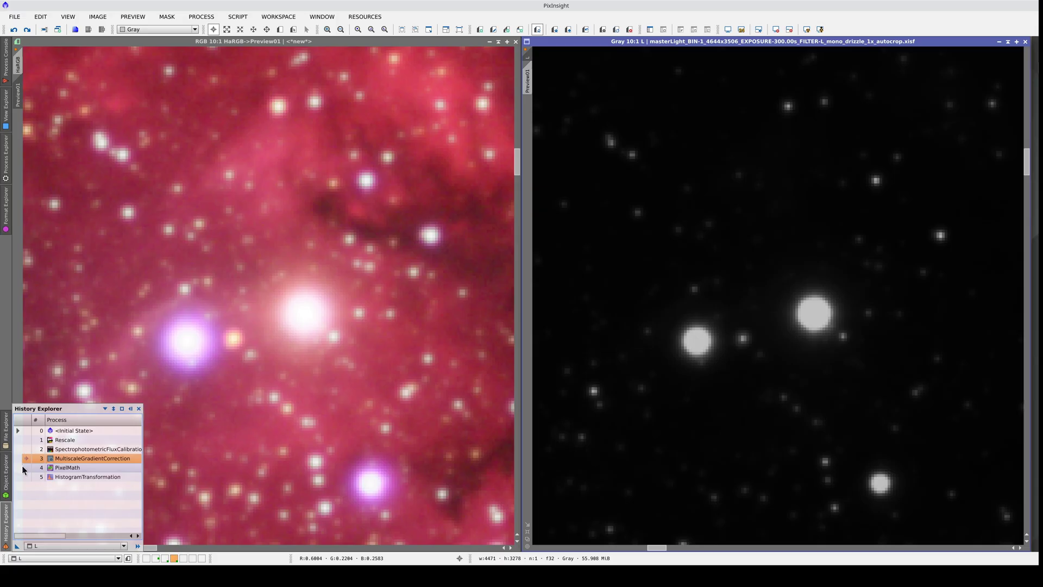
click(25, 467)
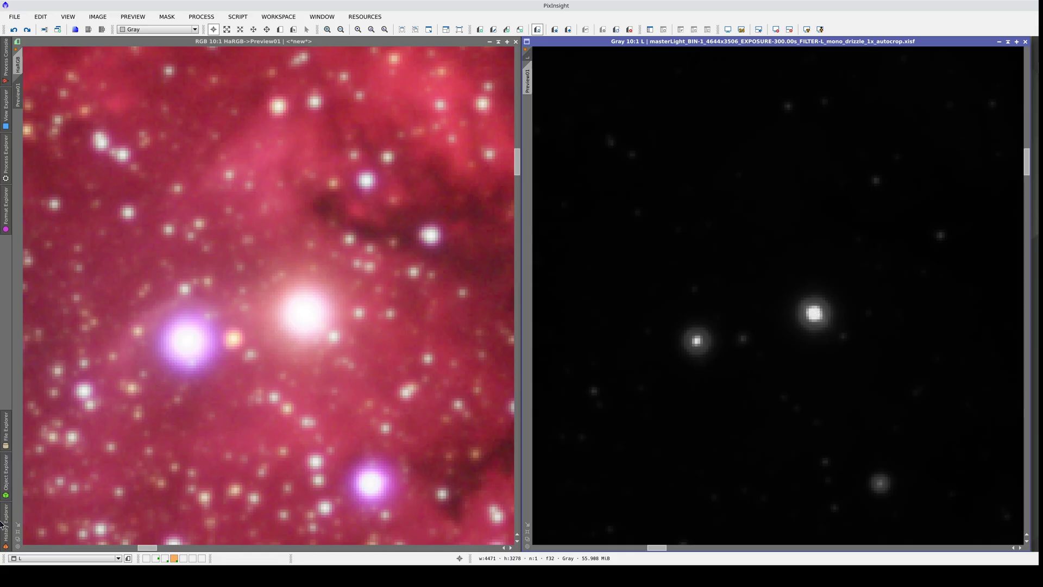
mouse_move(3, 524)
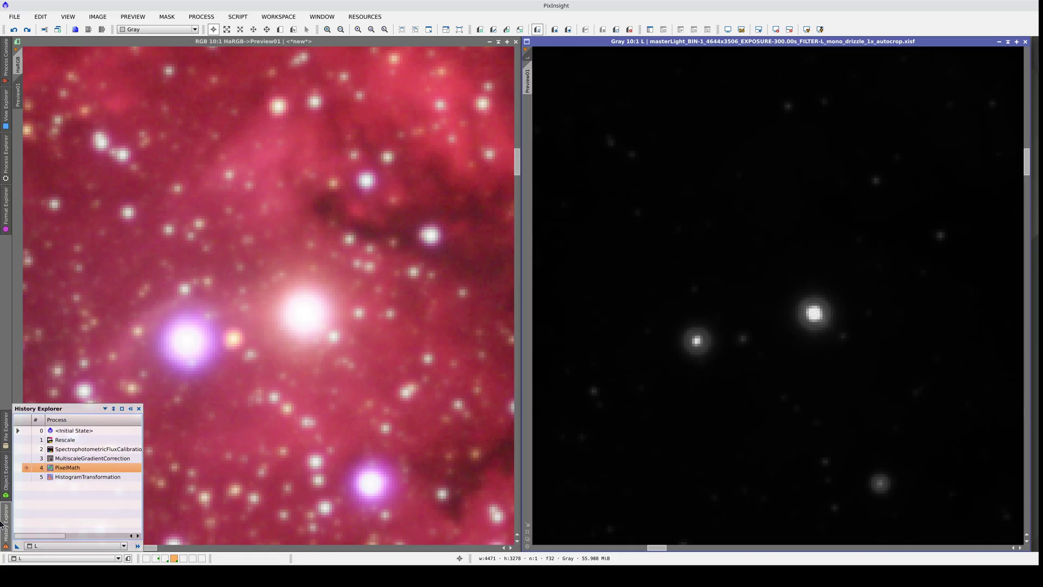
click(26, 459)
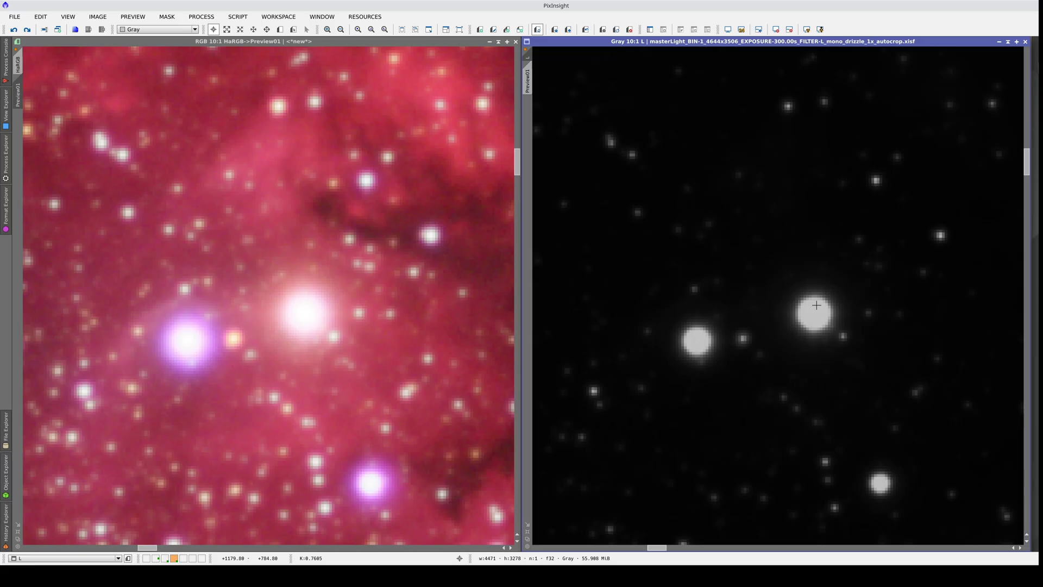
- Clone the L image into a new view named star_mask
drag(535, 56, 578, 81)
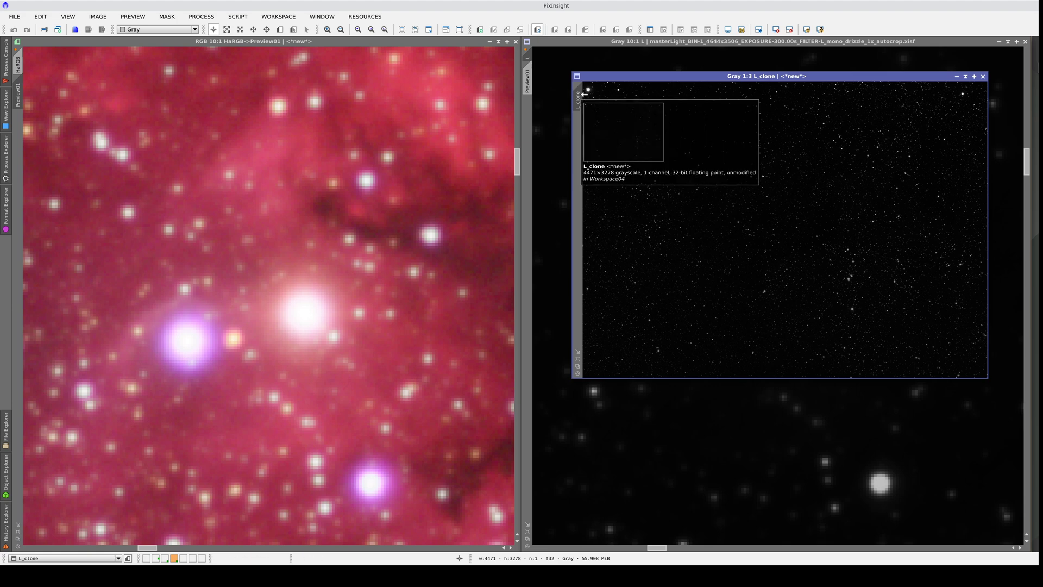
double_click(585, 94)
text(star_)
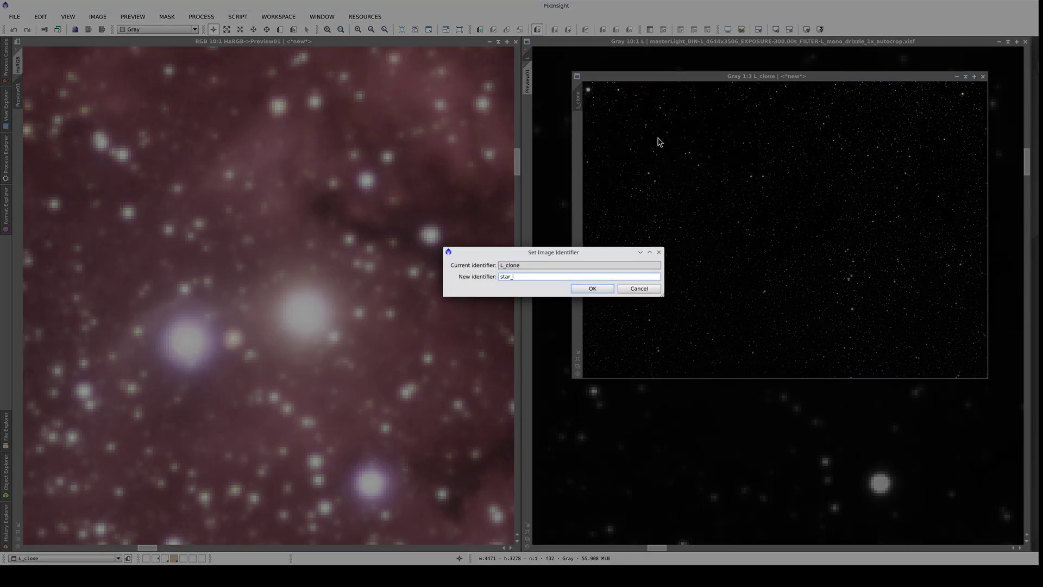
key(Return)
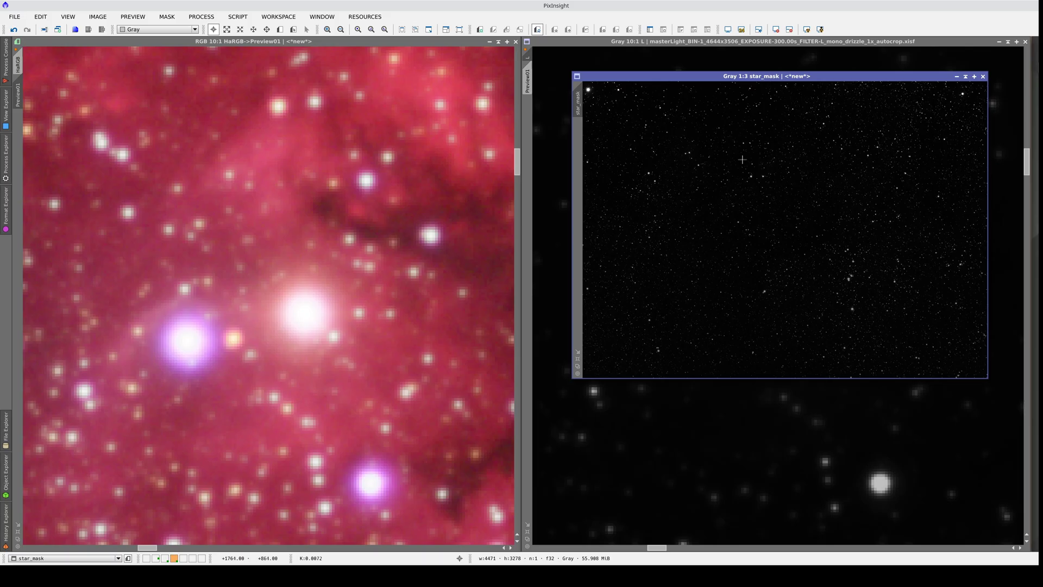
scroll(682, 139, up, 3)
drag(817, 253, 835, 208)
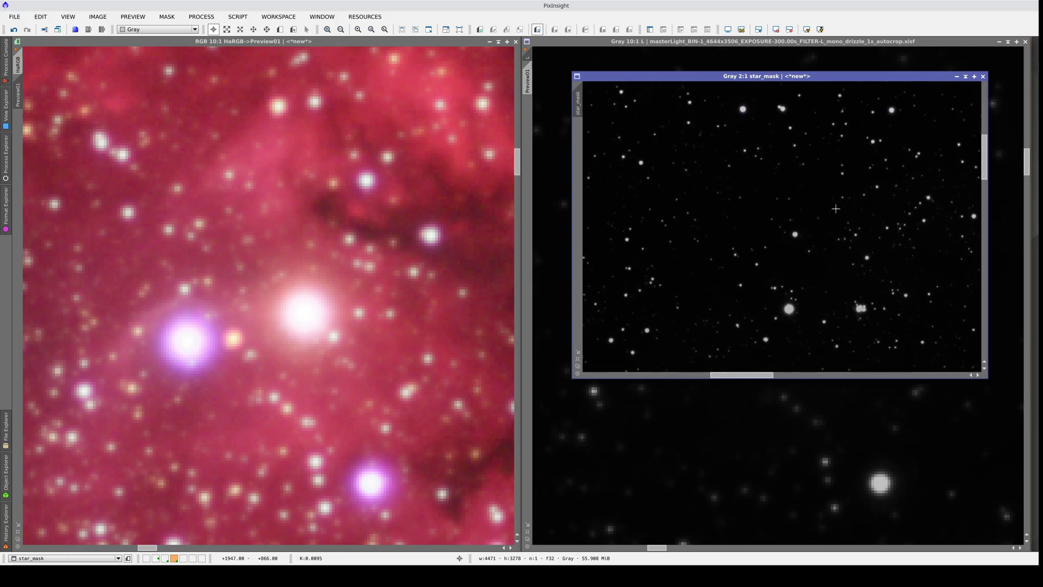
- Reset HistogramTransformation and apply it to star_mask with highlights clipped at 0.70
click(6, 154)
double_click(70, 166)
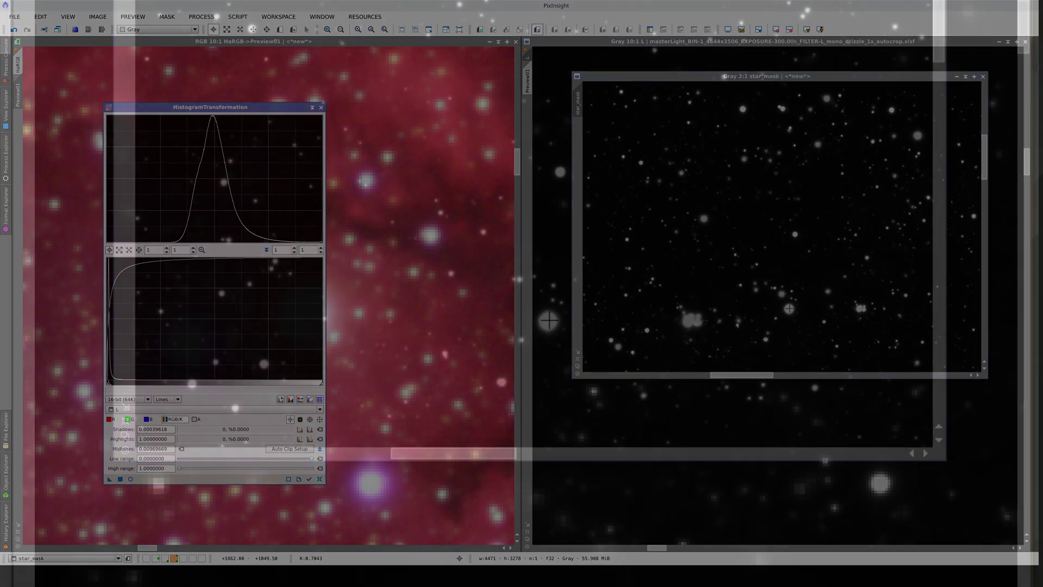
click(789, 309)
drag(549, 320, 550, 321)
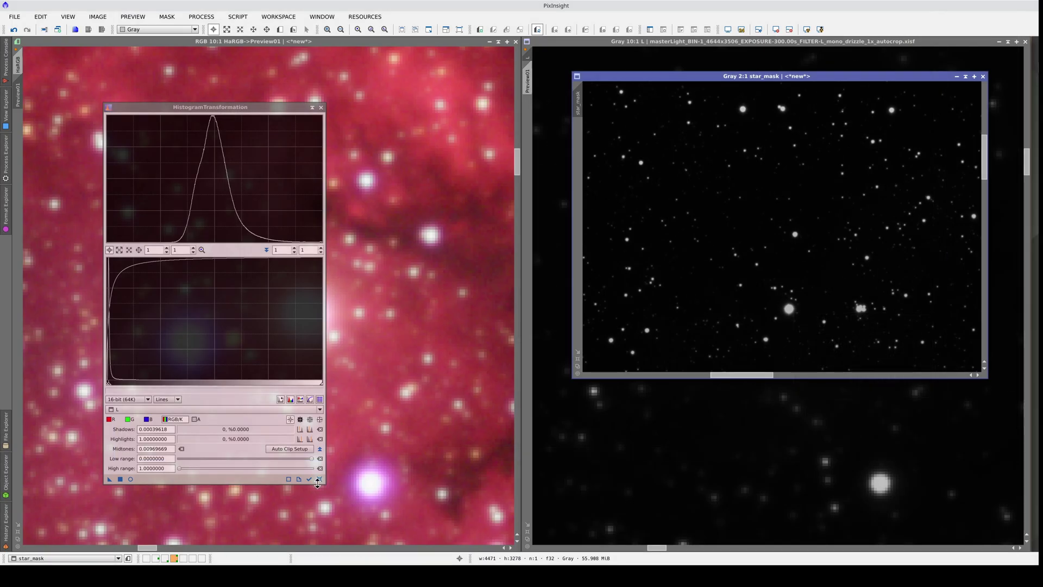
click(320, 478)
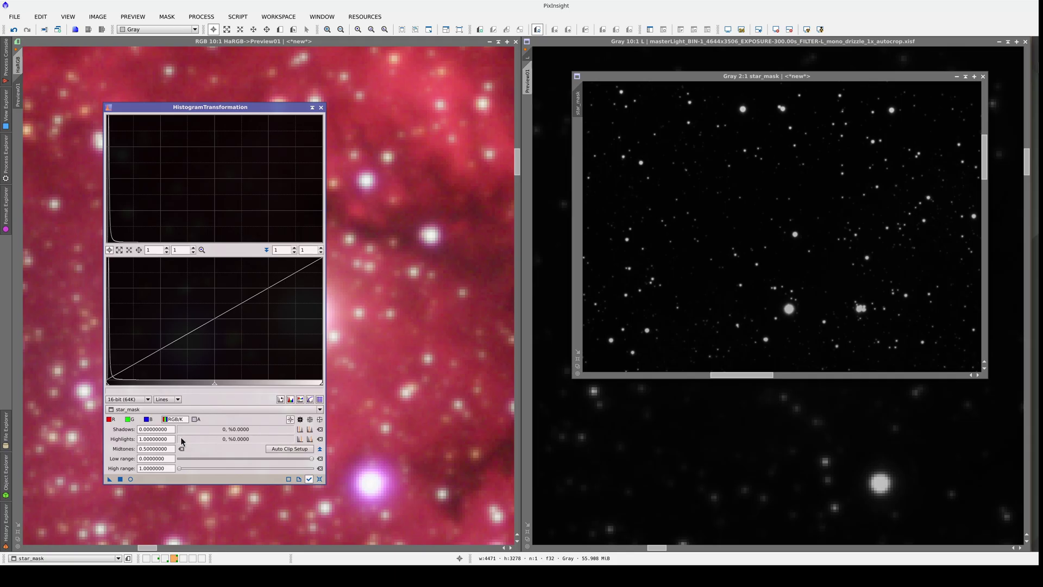
drag(163, 439, 110, 432)
text(0.7)
key(Return)
drag(686, 326, 702, 318)
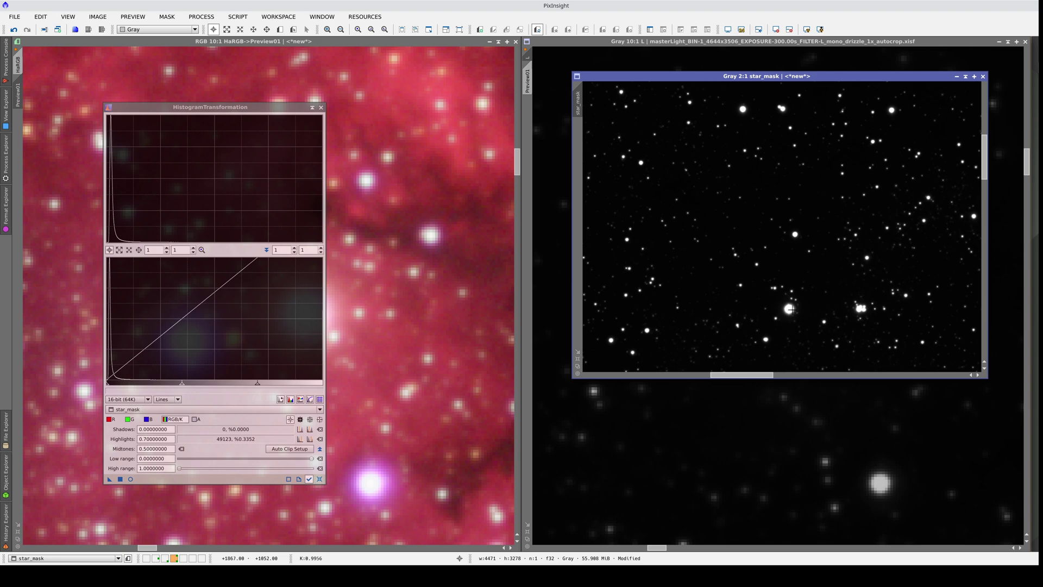
click(790, 308)
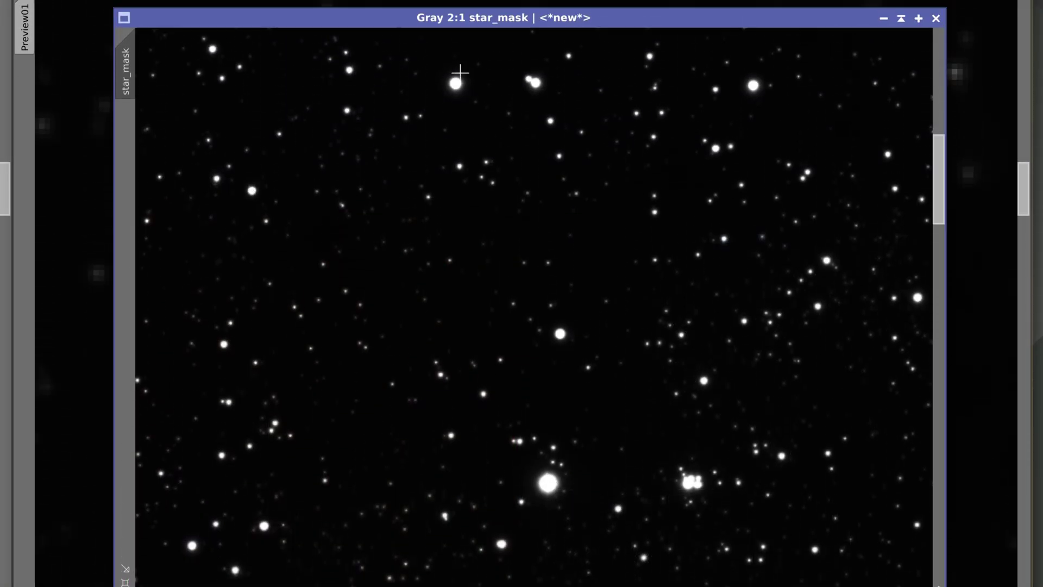
- Apply star_mask as an inverted mask on the HaRGB preview, with the overlay hidden
click(454, 82)
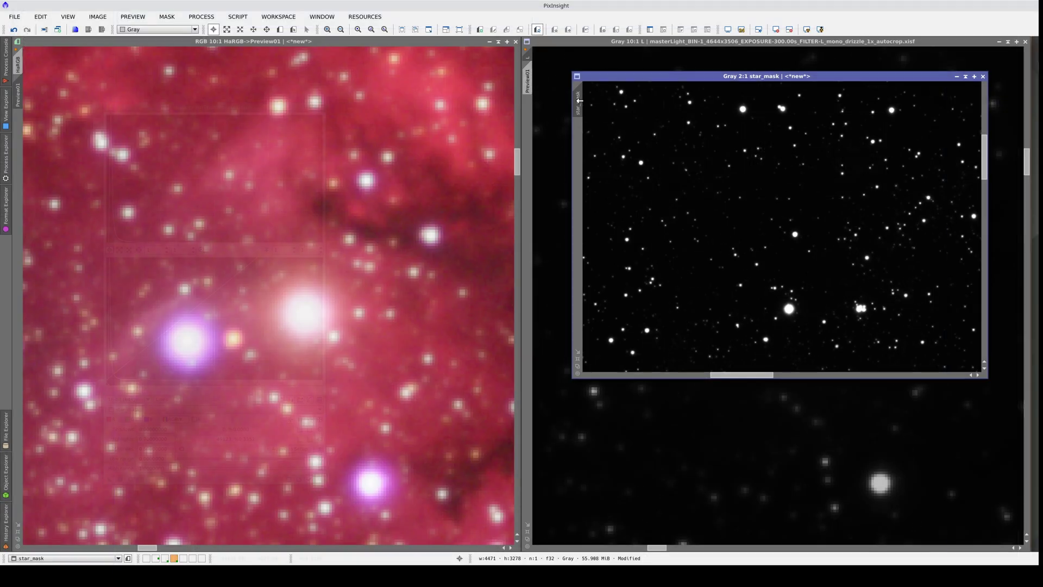
drag(125, 71, 18, 124)
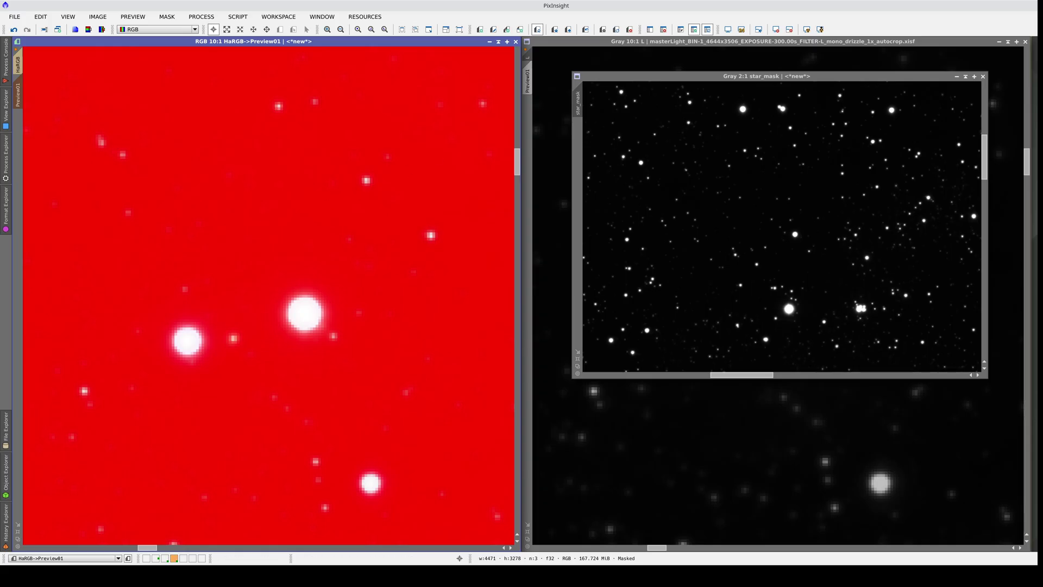
click(708, 30)
click(707, 31)
click(708, 31)
click(708, 31)
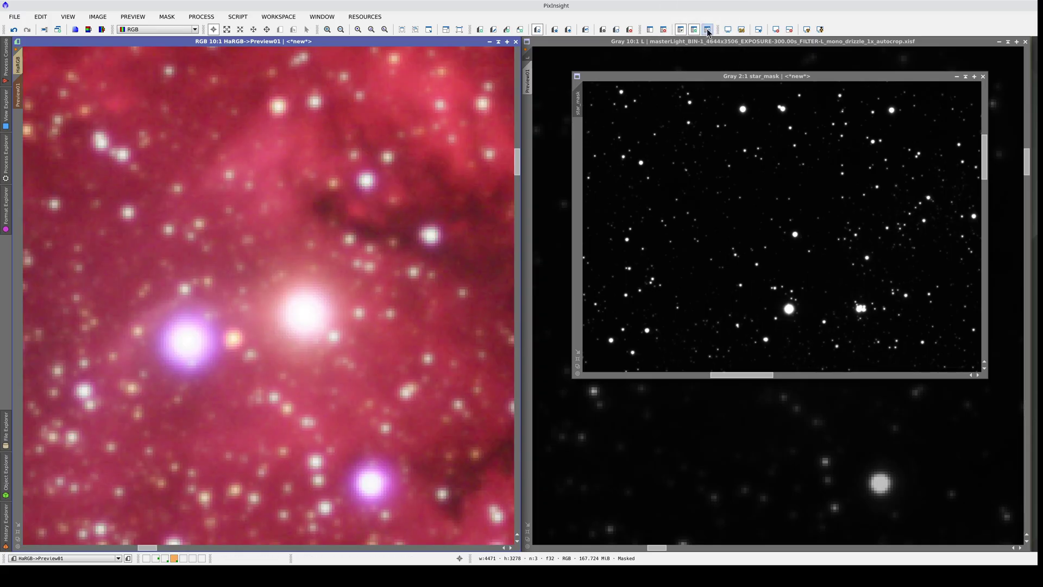
click(708, 31)
click(708, 31)
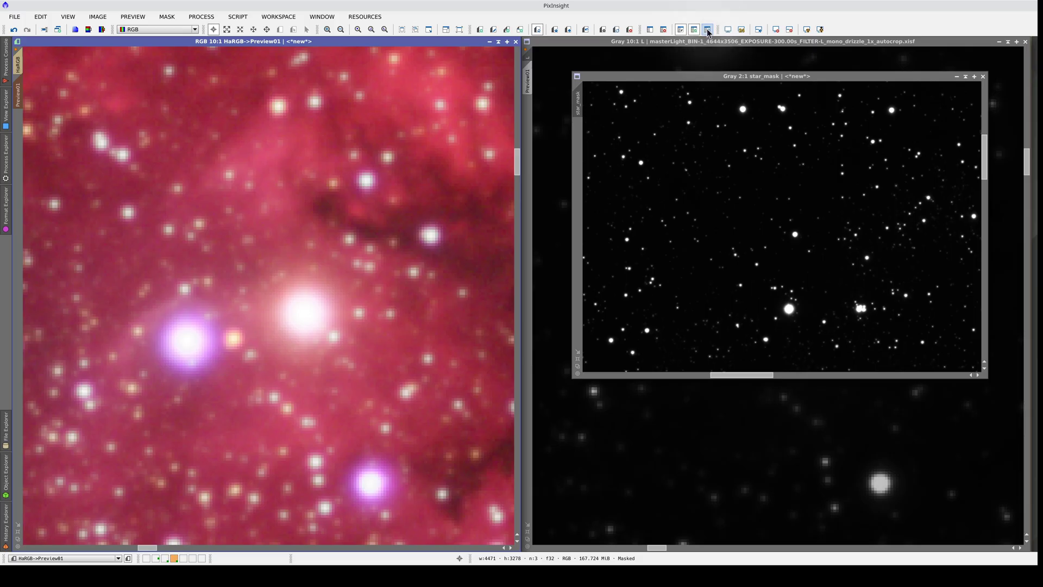
- Duplicate Preview01 as Preview011 and show the L image's processing history
drag(15, 111, 17, 138)
right_click(640, 206)
click(675, 287)
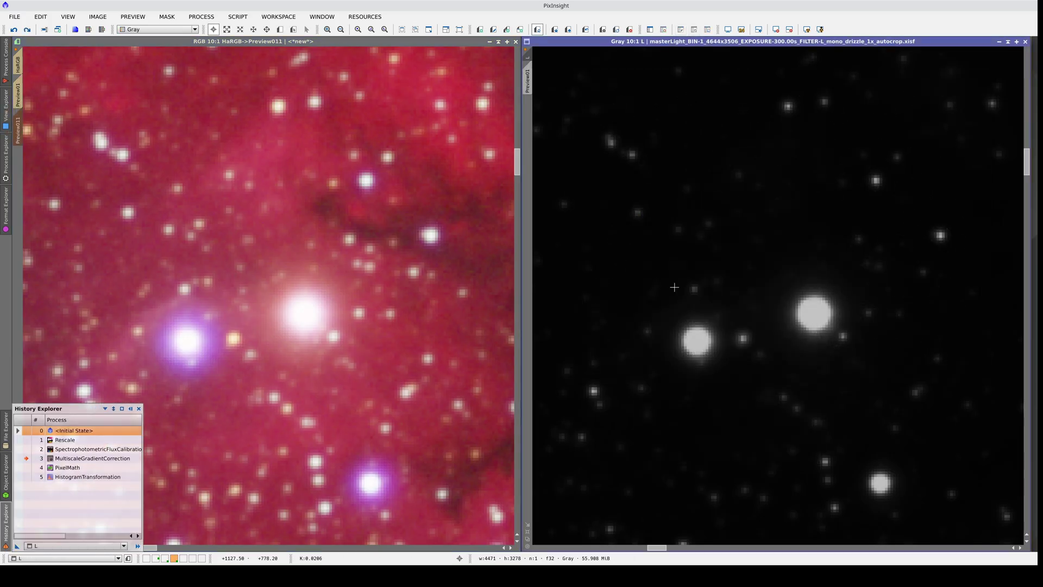
- Restore the L image's stretched state and combine it as luminance into Preview011
drag(30, 440, 24, 477)
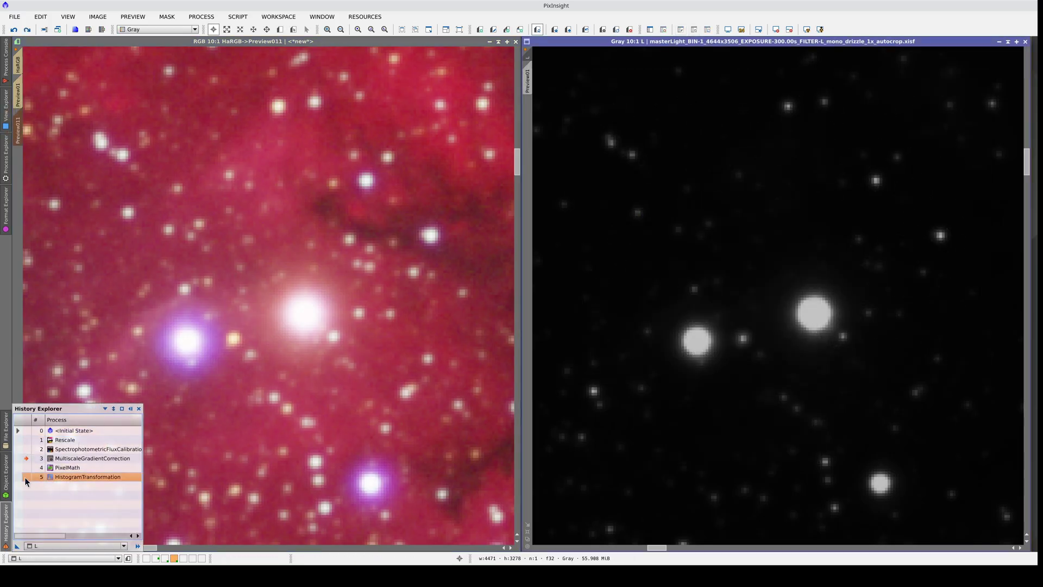
click(246, 333)
click(6, 157)
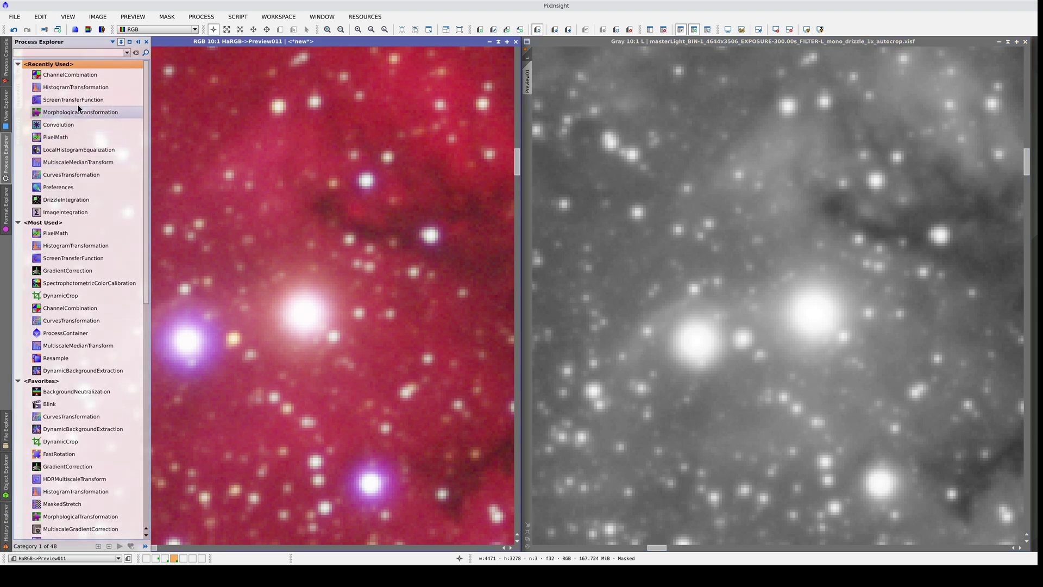
double_click(82, 75)
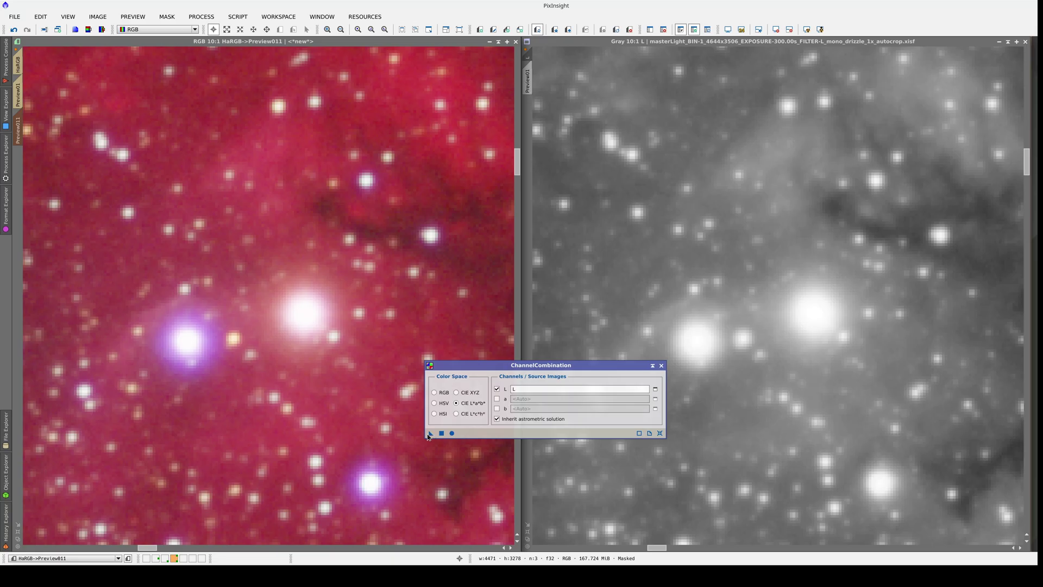
drag(348, 395, 348, 395)
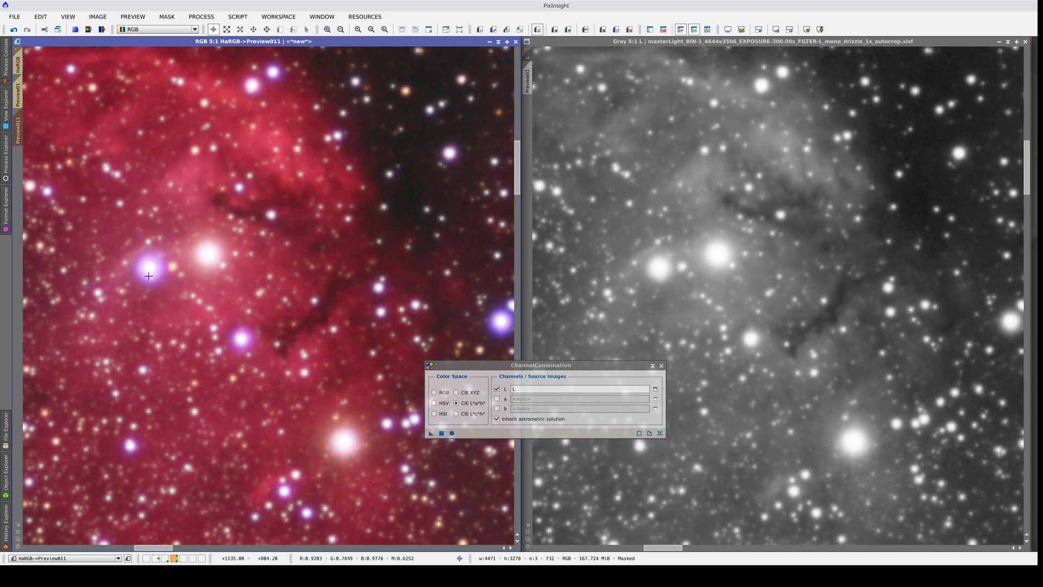
- Reopen the star_mask image window from View Explorer
click(6, 109)
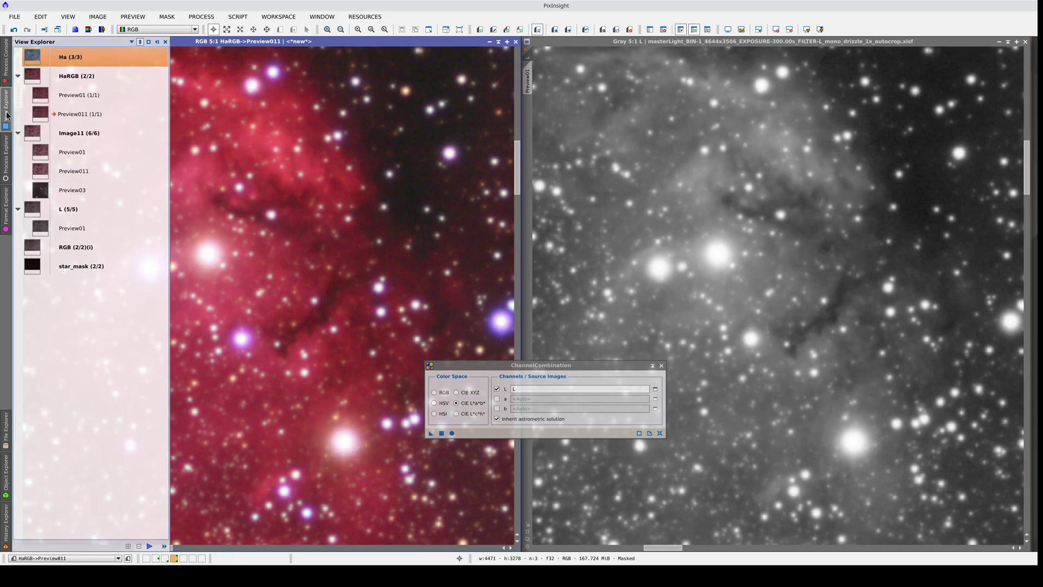
double_click(63, 260)
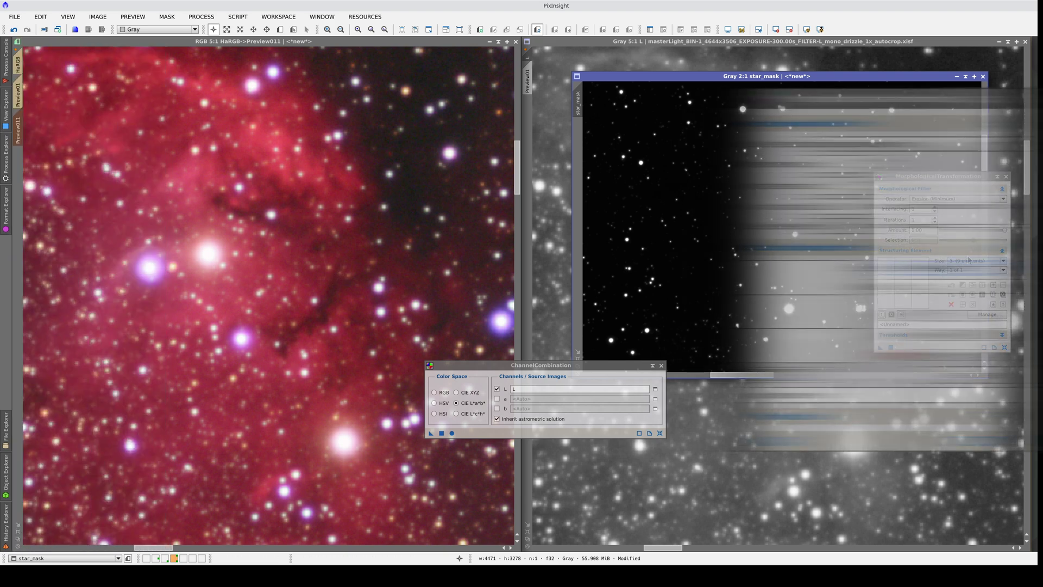
- Apply Dilation (Maximum) with a circular 9 (81 elements) structuring element to star_mask
click(932, 266)
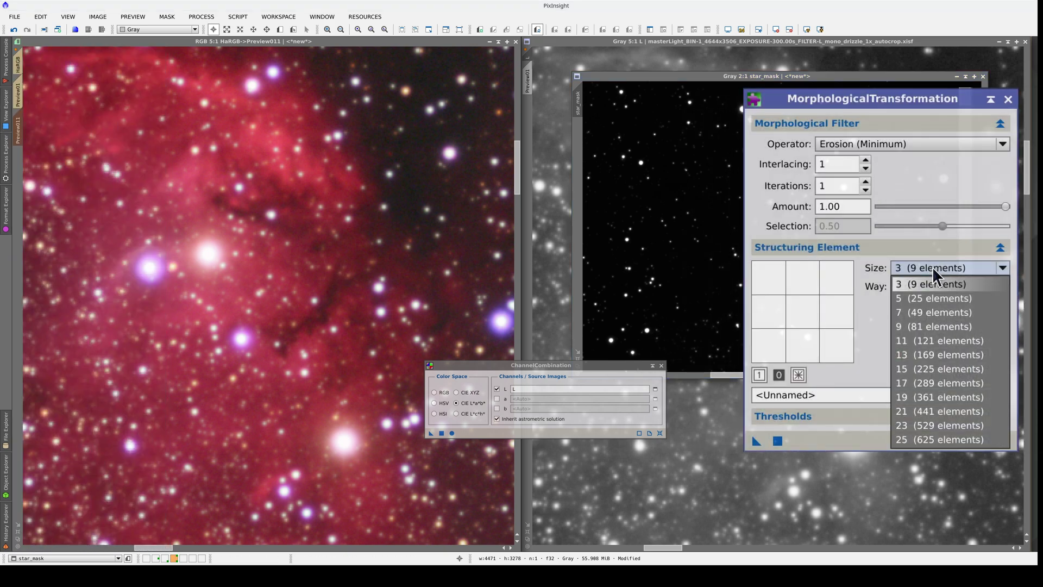
click(941, 324)
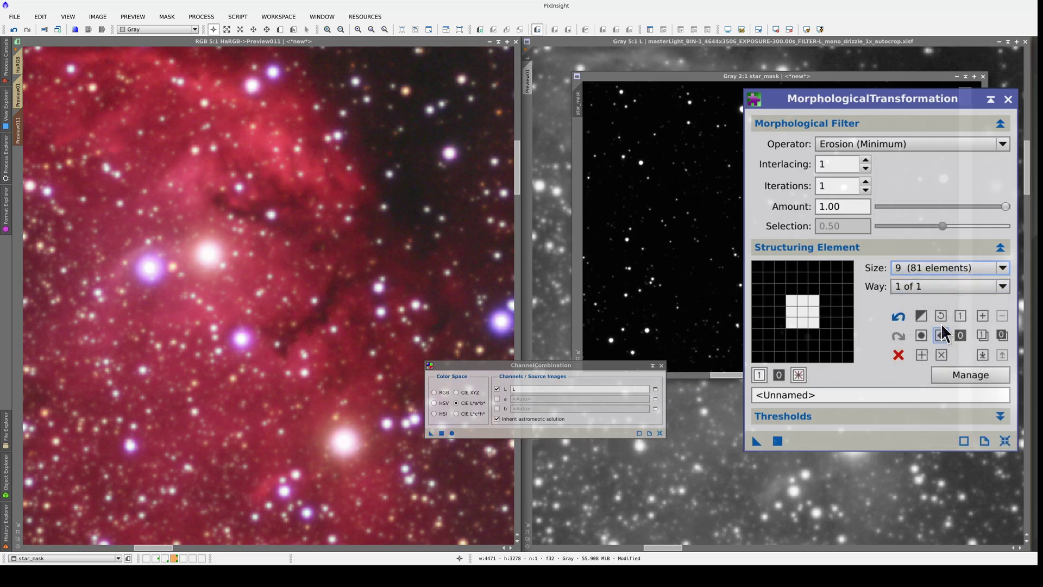
click(922, 334)
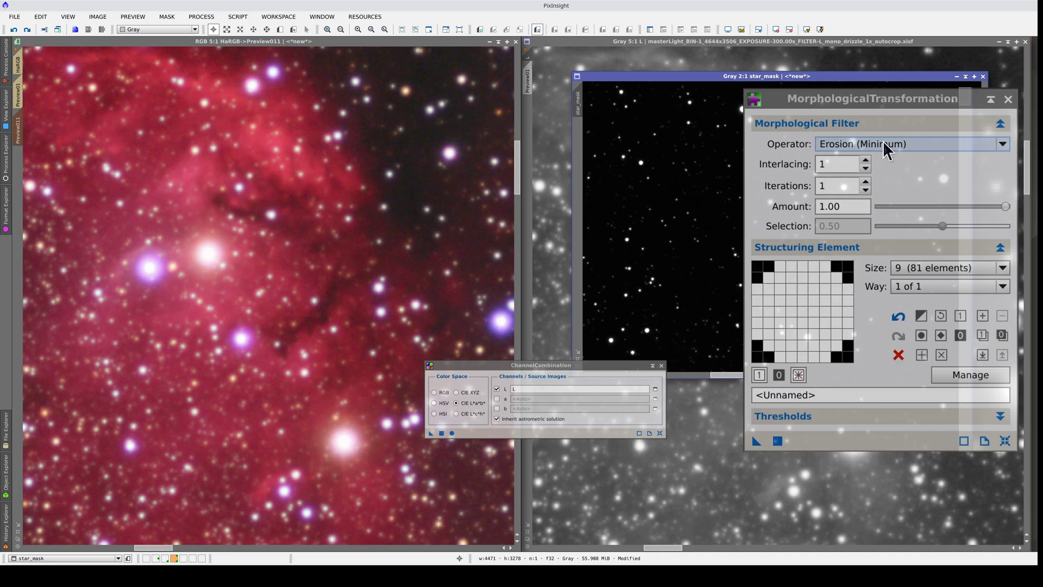
click(883, 143)
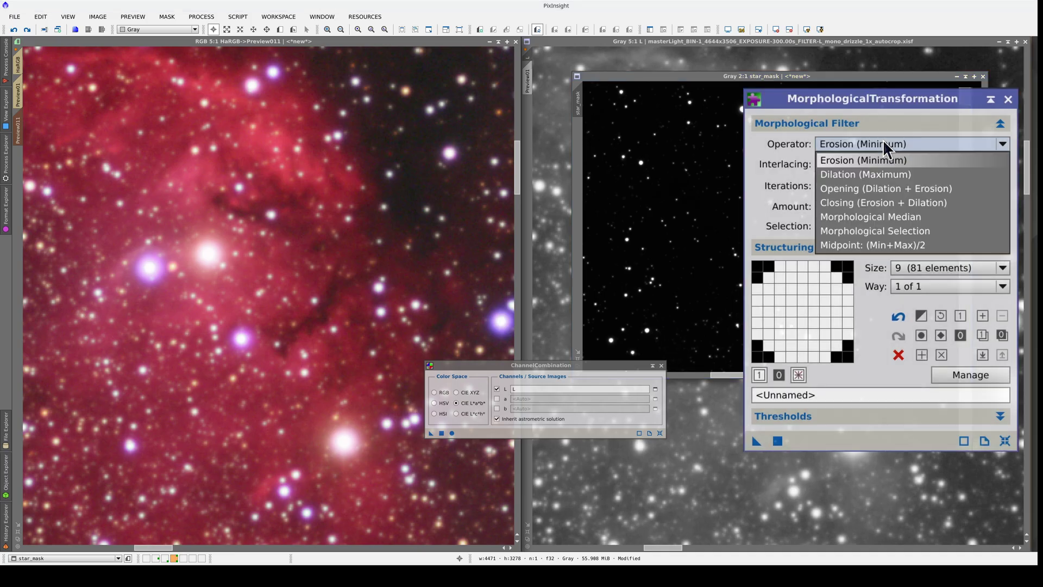
click(925, 173)
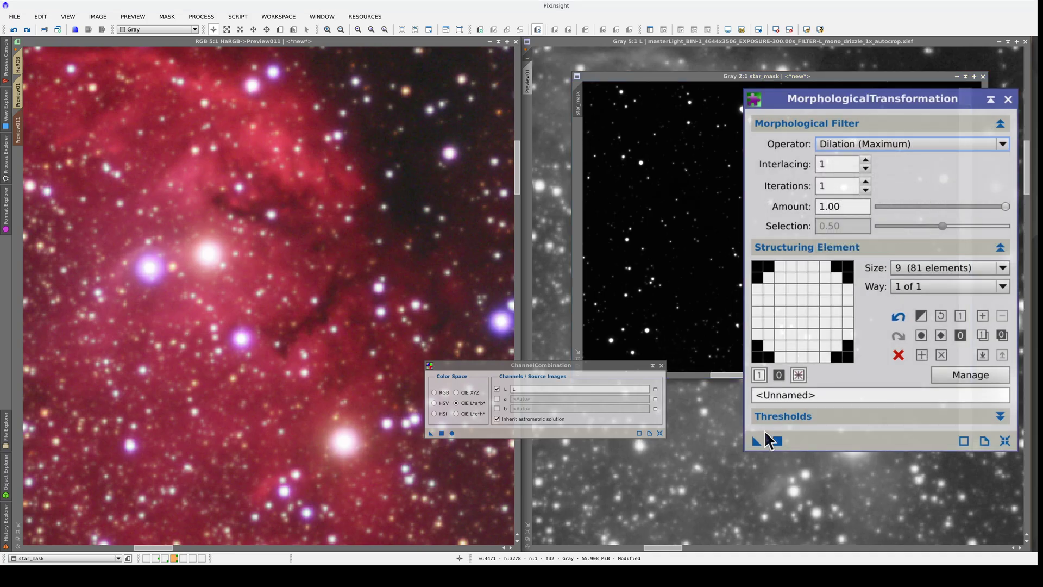
drag(758, 440, 793, 320)
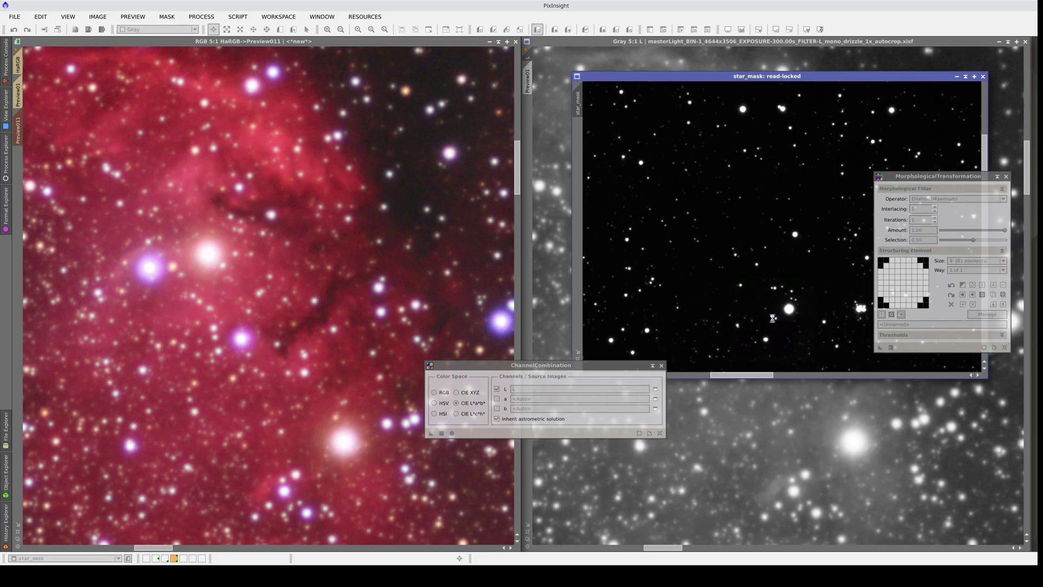
- Blur star_mask's dilated stars using Convolution at StdDev 2.00
click(5, 177)
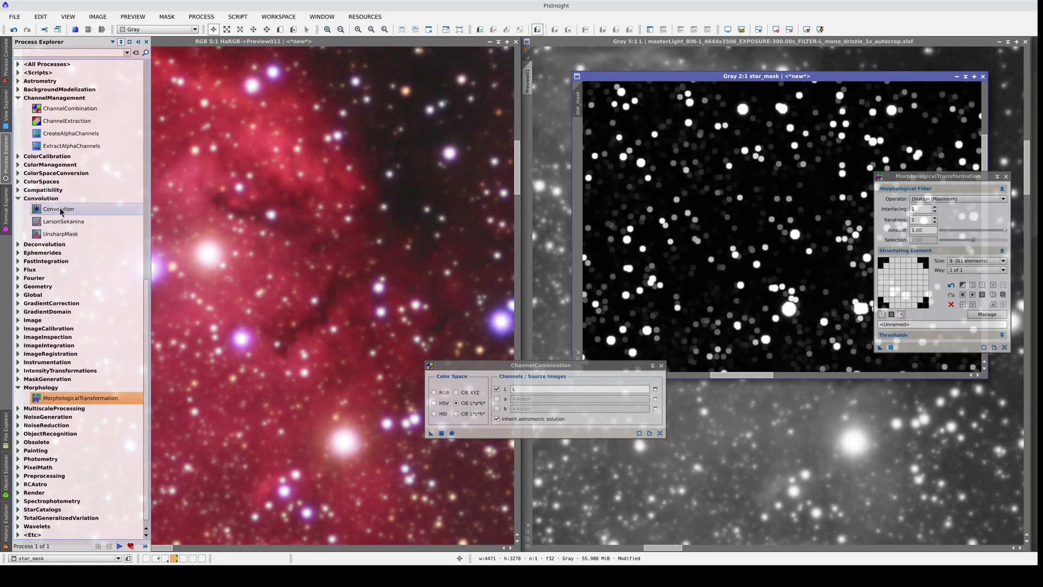
double_click(58, 209)
scroll(756, 285, up, 1)
drag(793, 299, 764, 235)
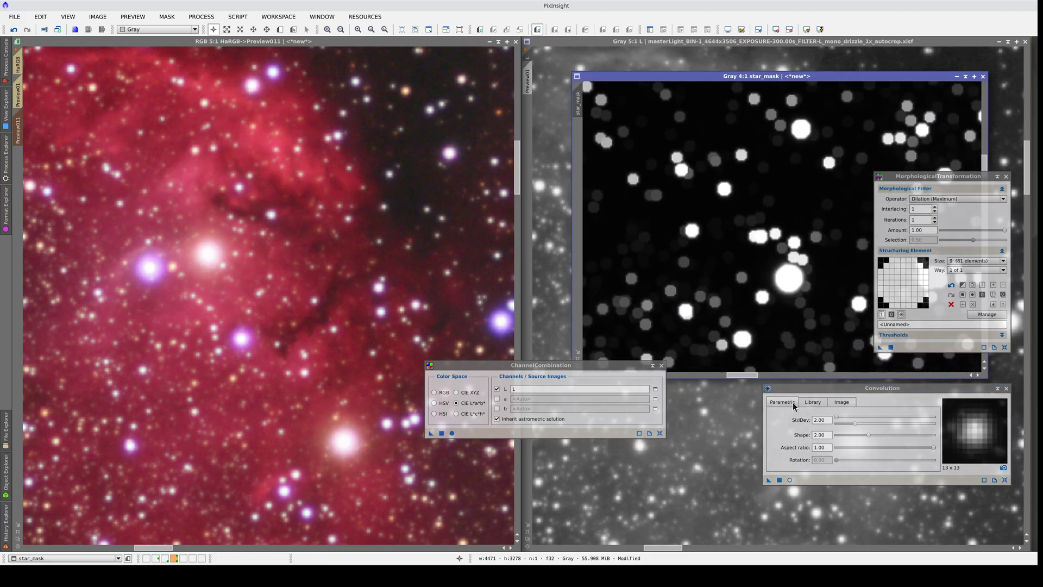
click(771, 481)
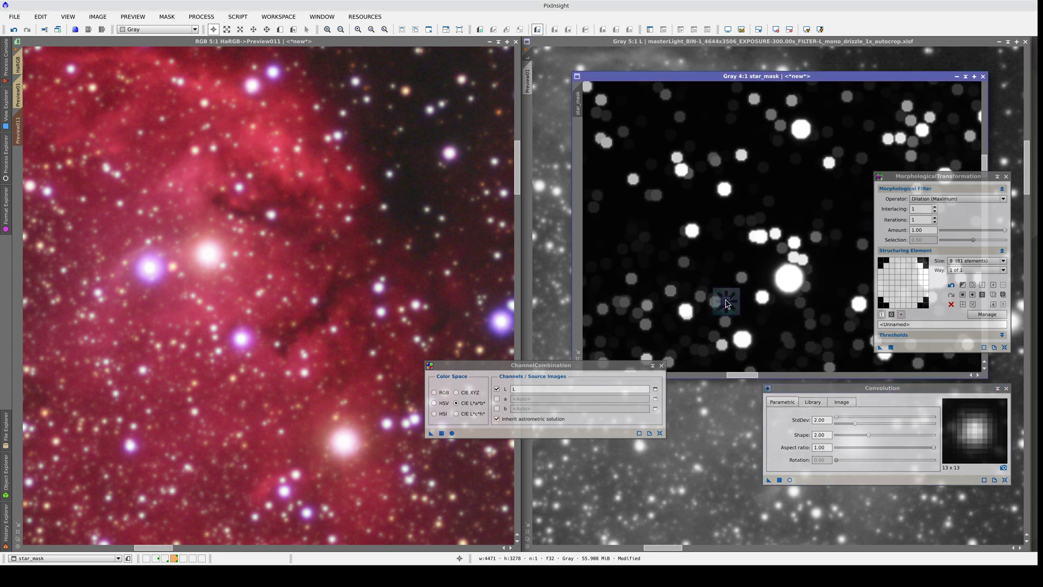
scroll(638, 162, down, 1)
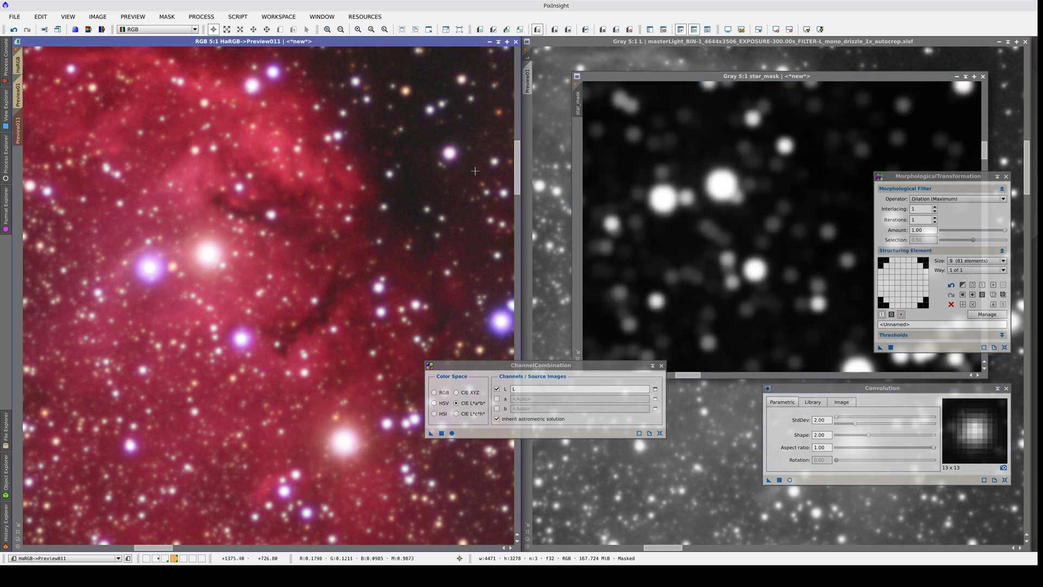
- Show star_mask over the colour preview and undo/redo the blur and dilation to compare
click(708, 33)
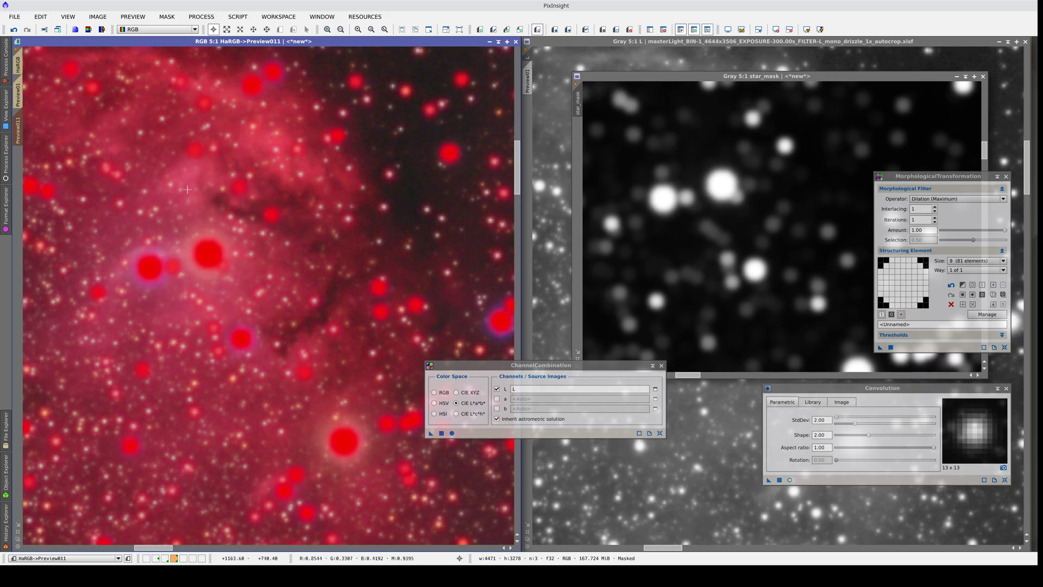
click(15, 31)
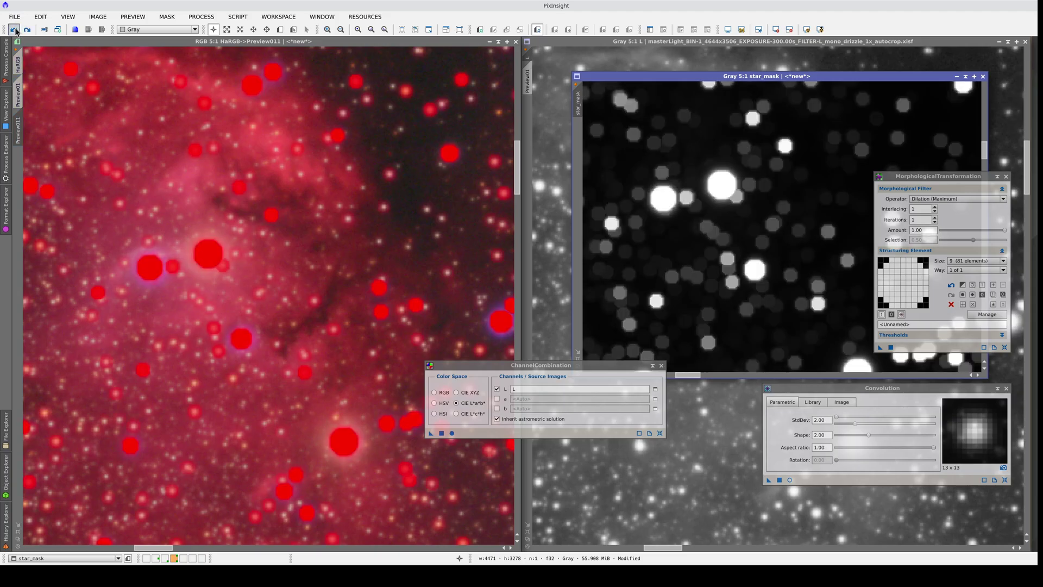
click(15, 31)
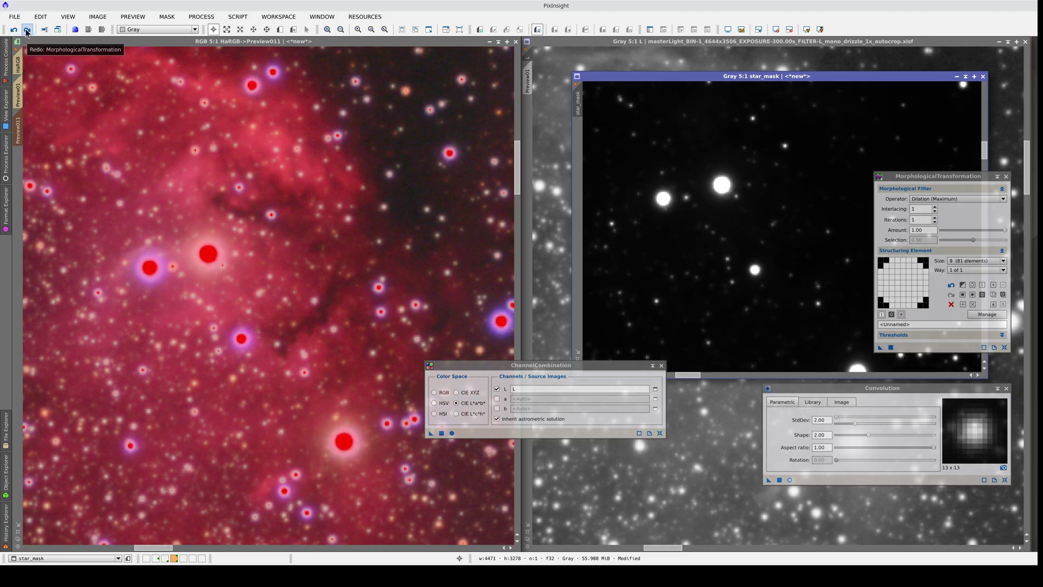
click(27, 31)
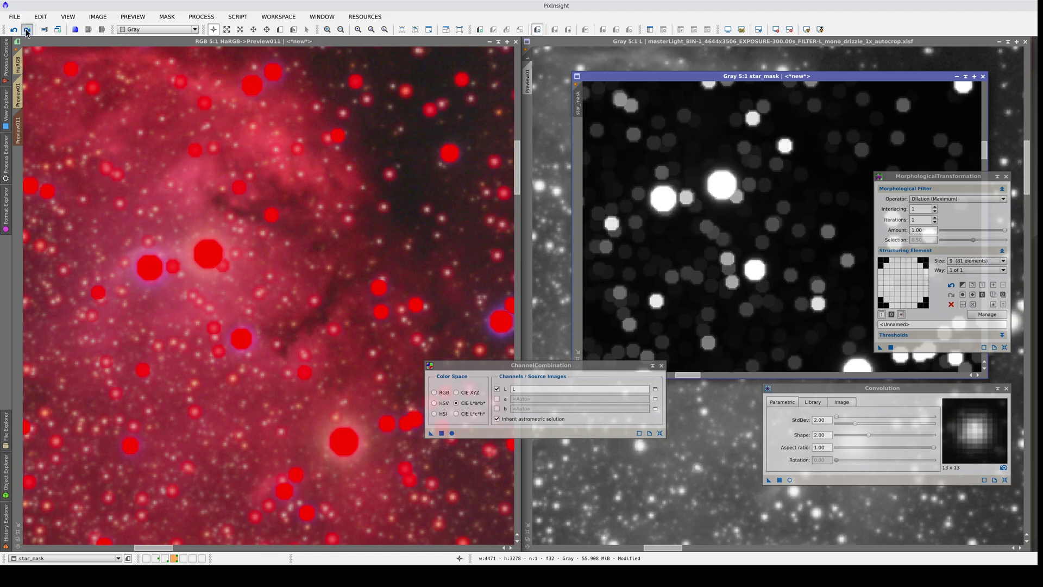
click(26, 30)
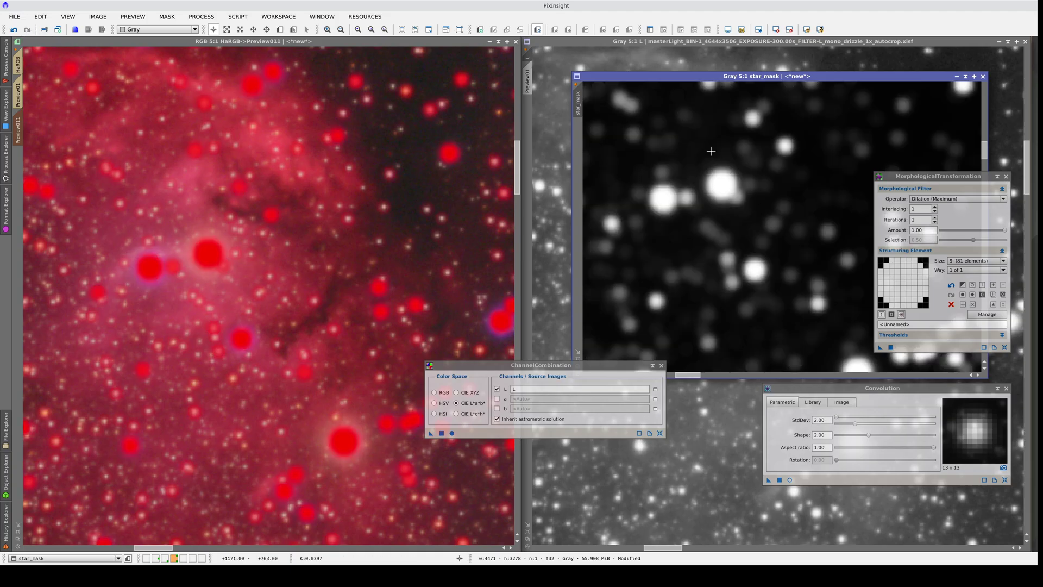
- Duplicate Preview011 and apply the luminance ChannelCombination to the copy through the grown, blurred star mask
click(694, 30)
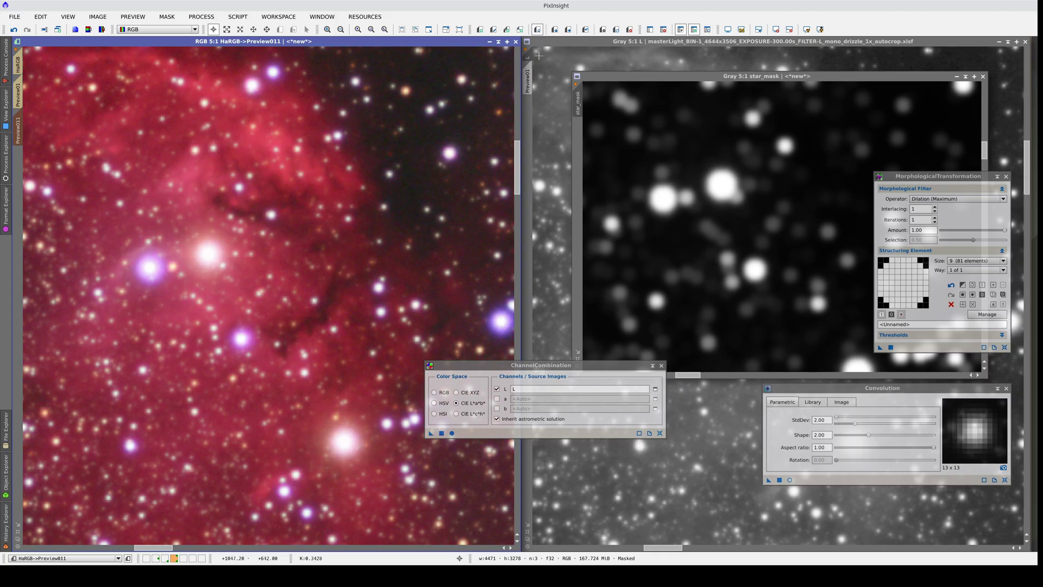
drag(22, 137, 17, 163)
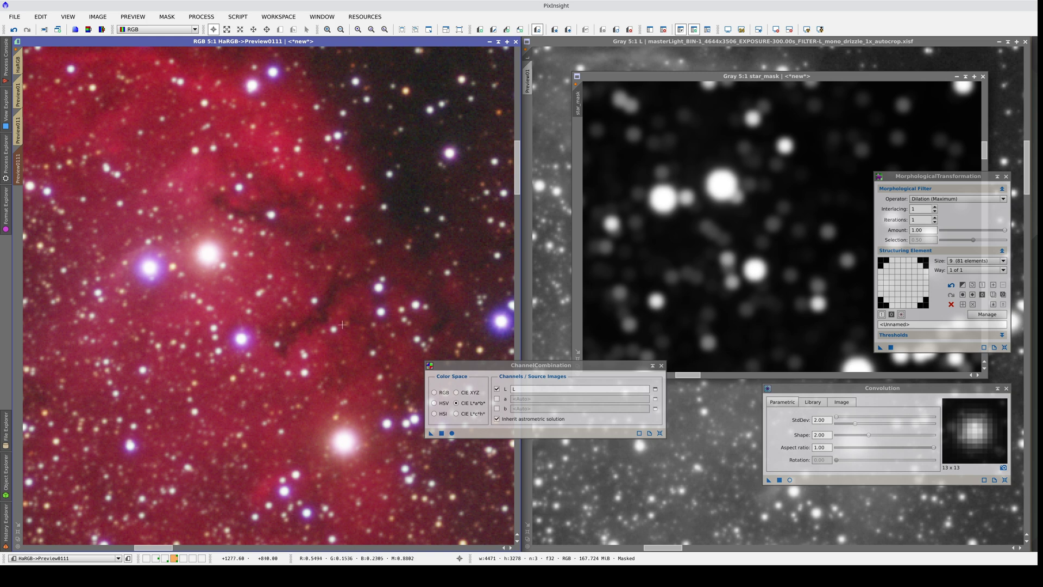
drag(431, 433, 352, 412)
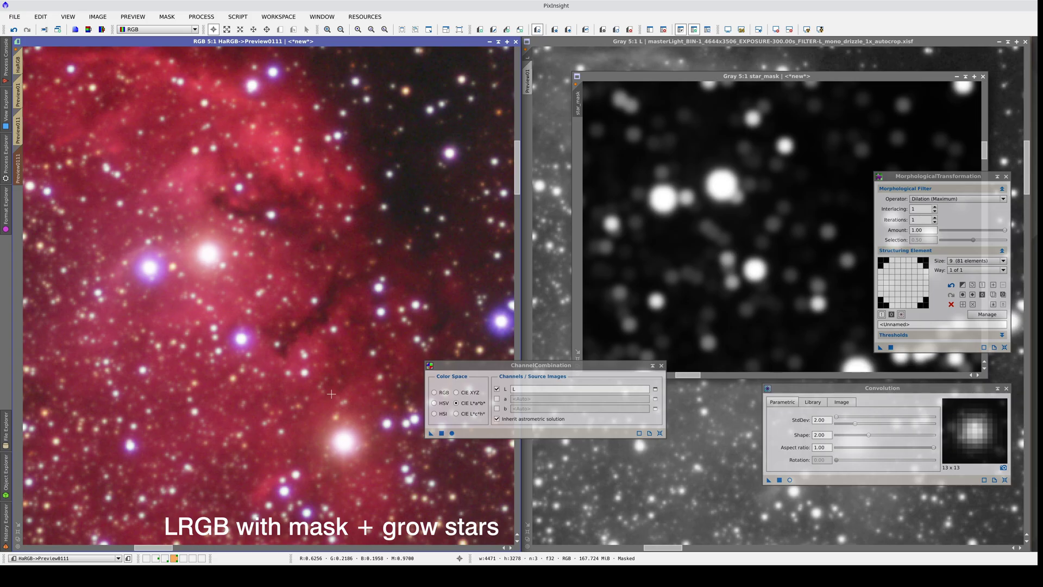
key(ctrl+Tab)
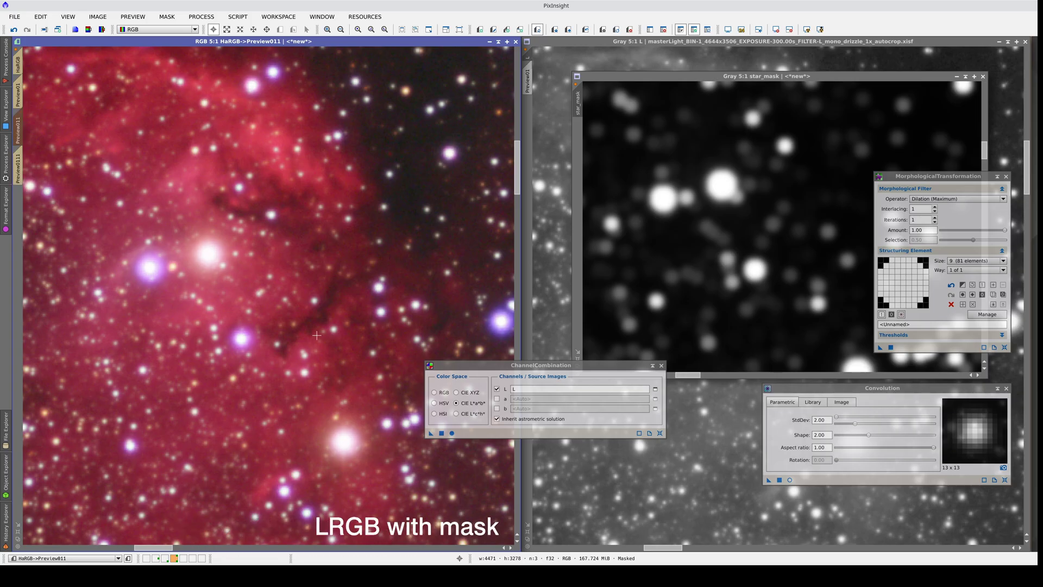
key(ctrl+Tab)
key(ctrl+Tab)
key(ctrl+Tab)
key(ctrl+Tab)
key(ctrl+Tab)
drag(407, 335, 372, 329)
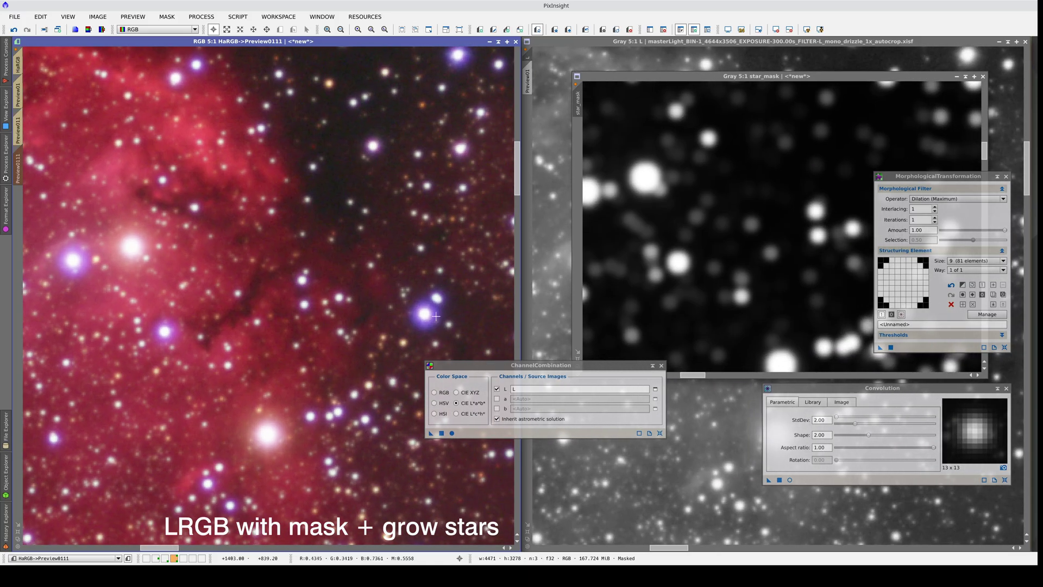
key(ctrl+Tab)
key(ctrl+shift+Tab)
key(ctrl+shift+z)
key(ctrl+shift+z)
key(ctrl+shift+z)
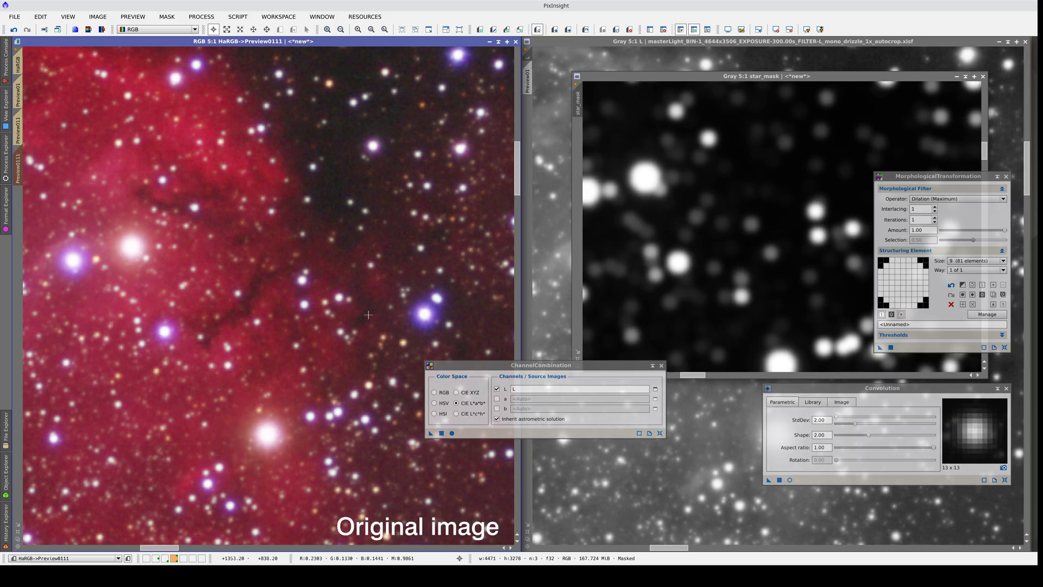
- Grow the star_mask stars a second time and blur the enlarged mask
click(880, 349)
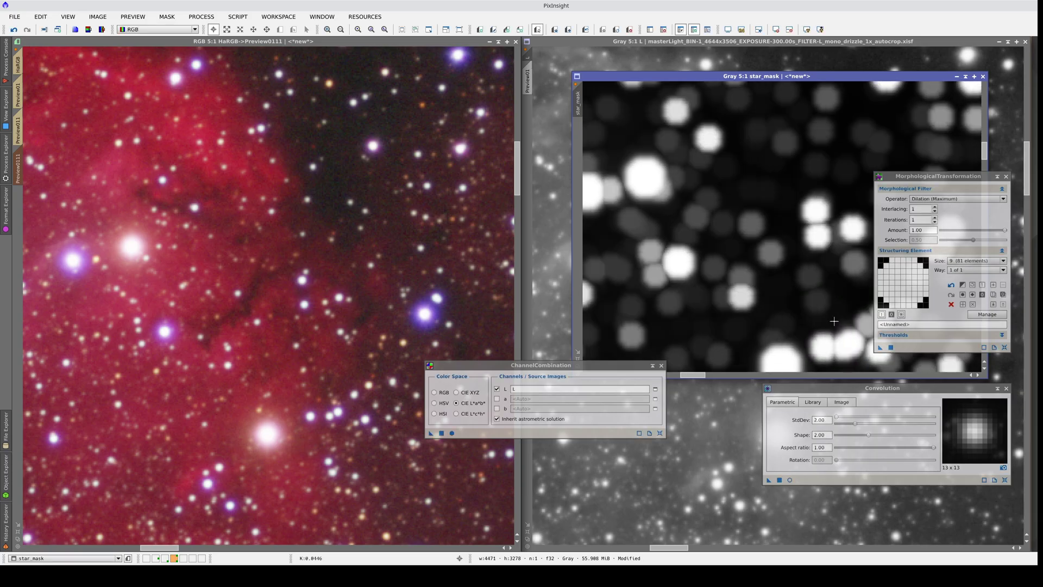
click(768, 480)
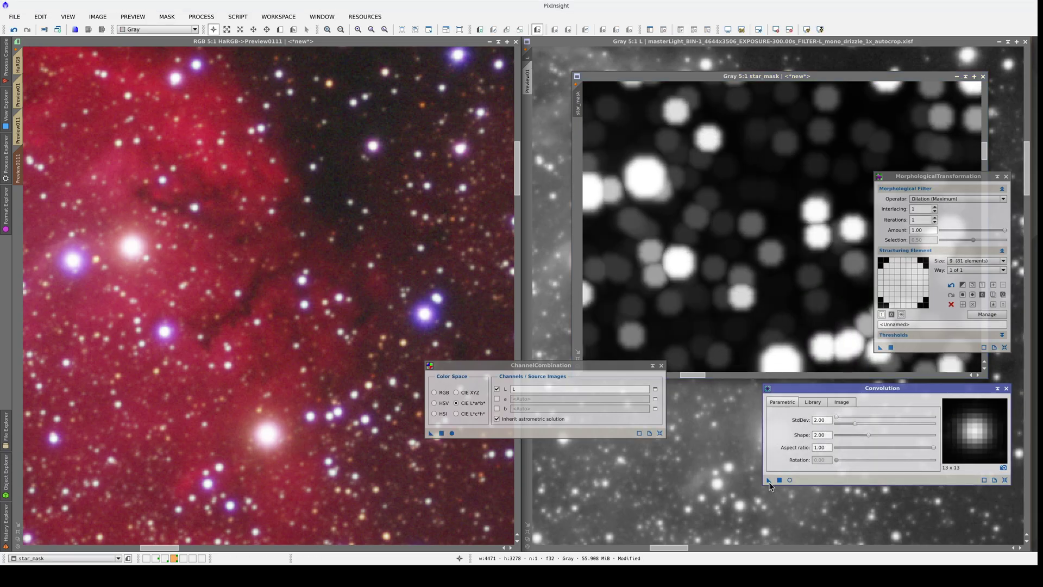
click(487, 257)
- Check the mask over the nebula, then duplicate to Preview01111 and recombine luminance through the mask
click(706, 31)
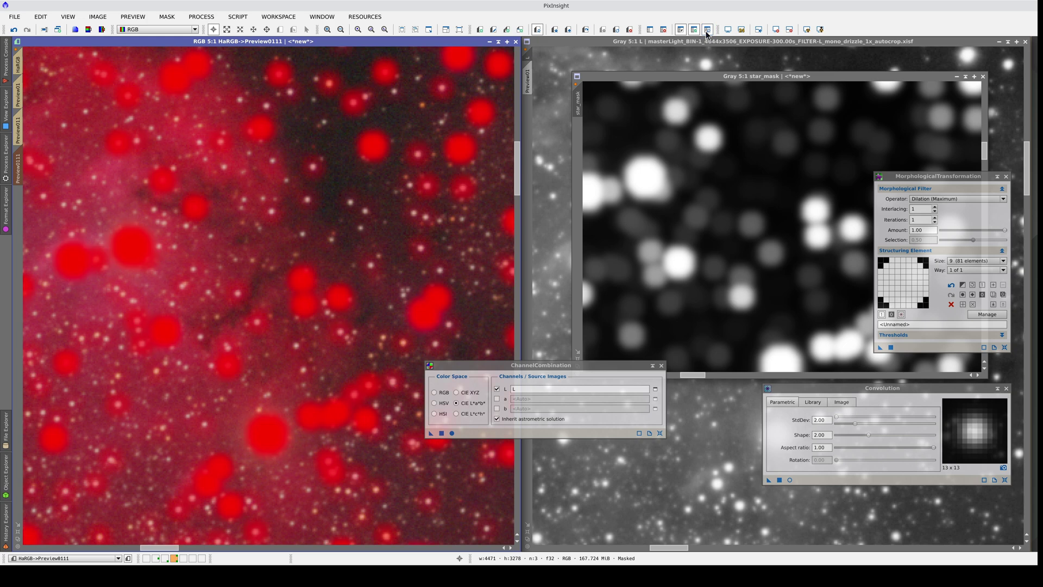
click(706, 31)
click(706, 31)
click(707, 30)
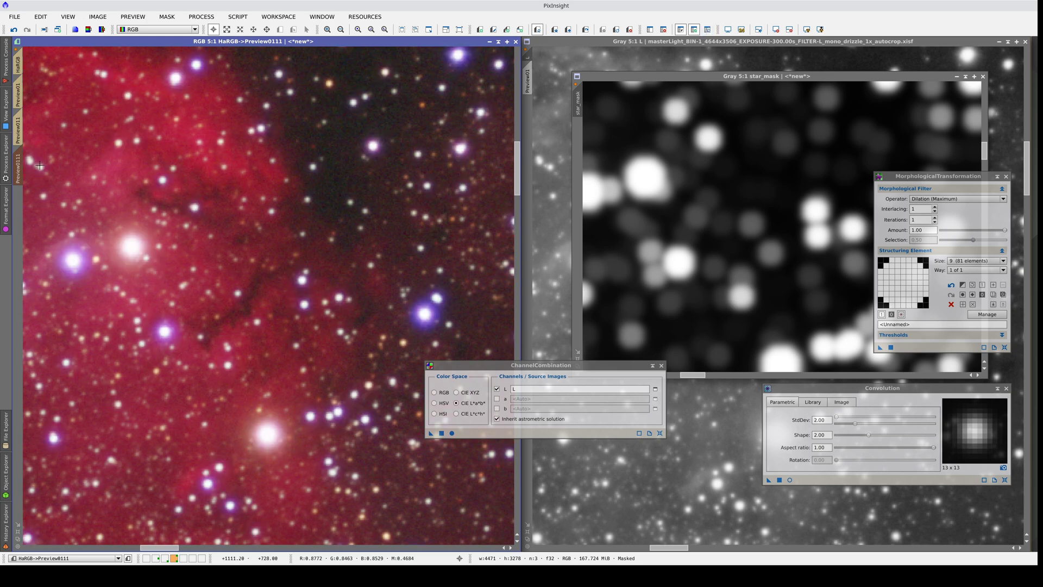
drag(19, 189, 17, 219)
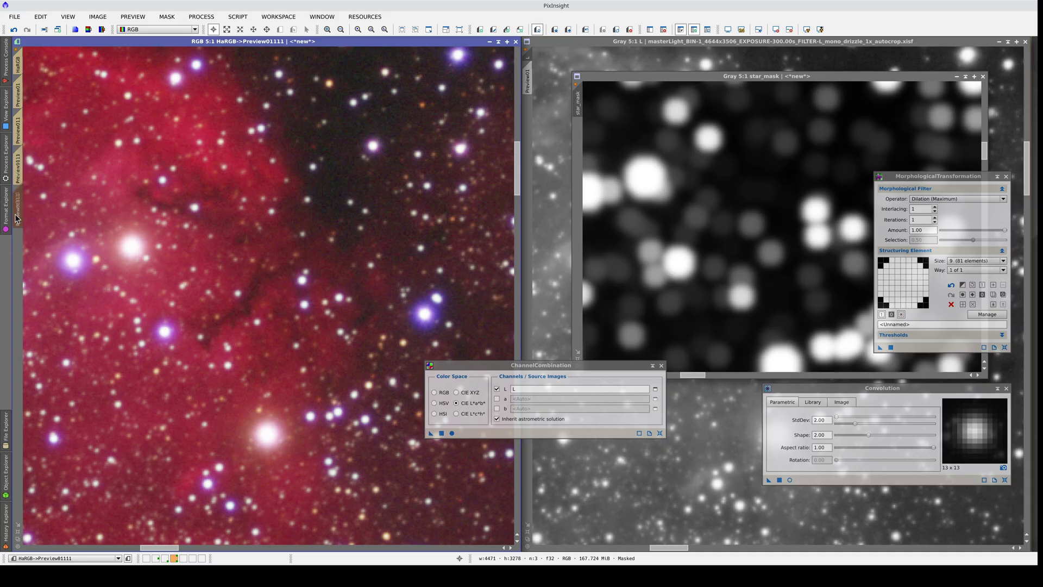
click(441, 433)
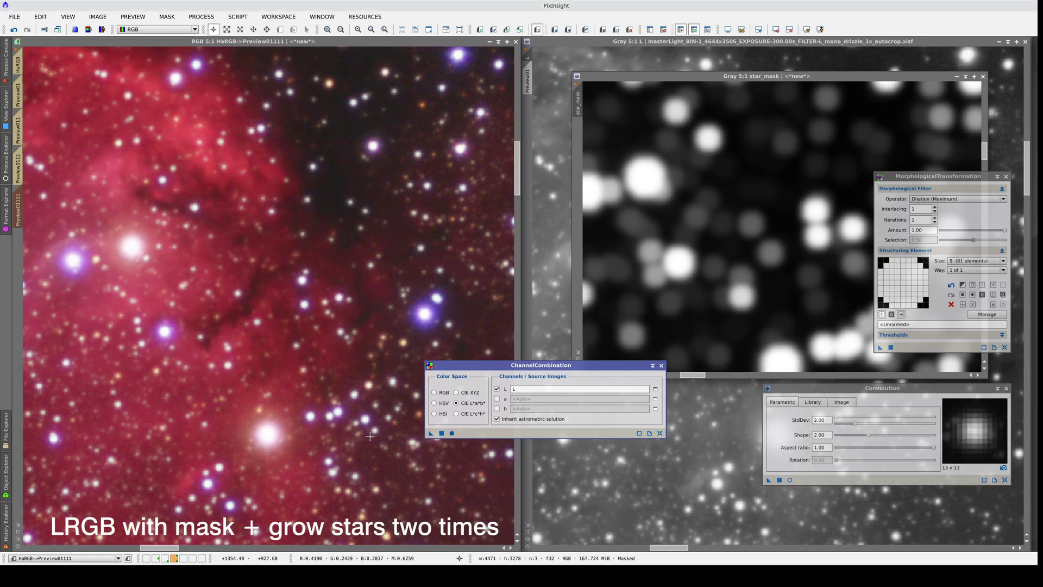
key(ctrl+z)
key(ctrl+y)
key(ctrl+z)
key(ctrl+y)
key(ctrl+z)
click(18, 93)
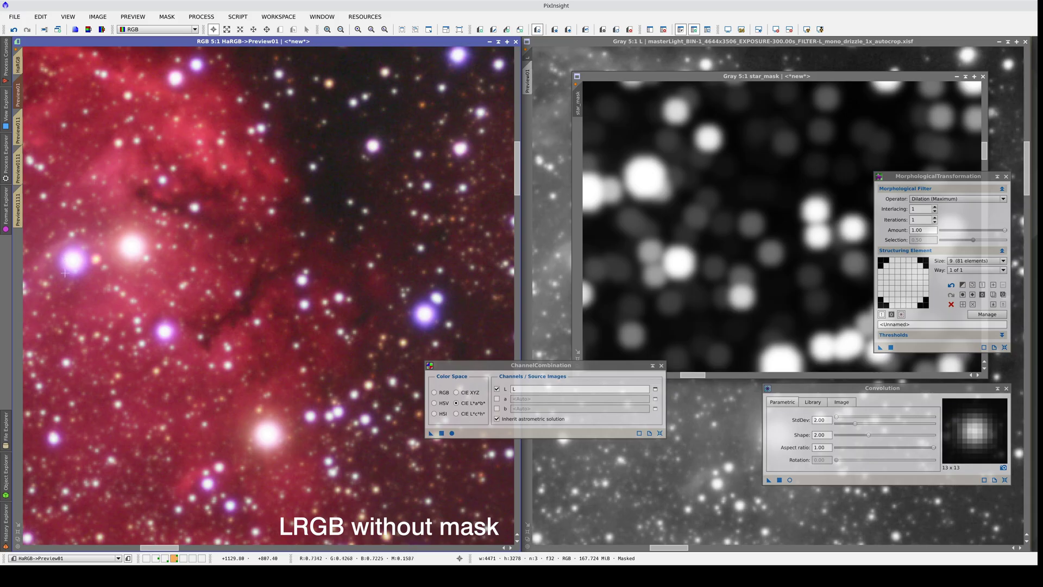
key(ctrl+z)
key(ctrl+y)
key(ctrl+z)
key(ctrl+y)
click(18, 129)
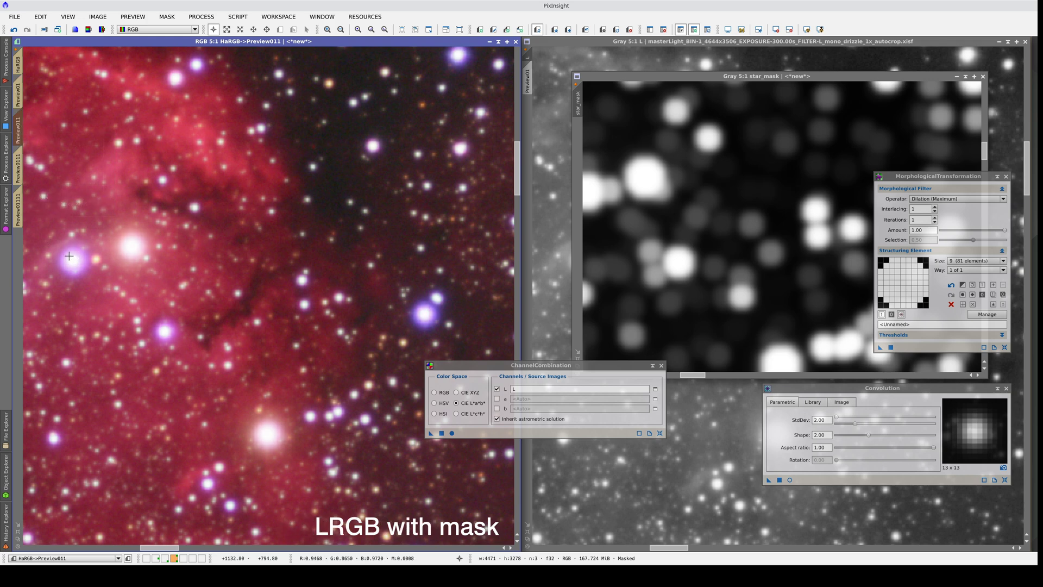
click(18, 98)
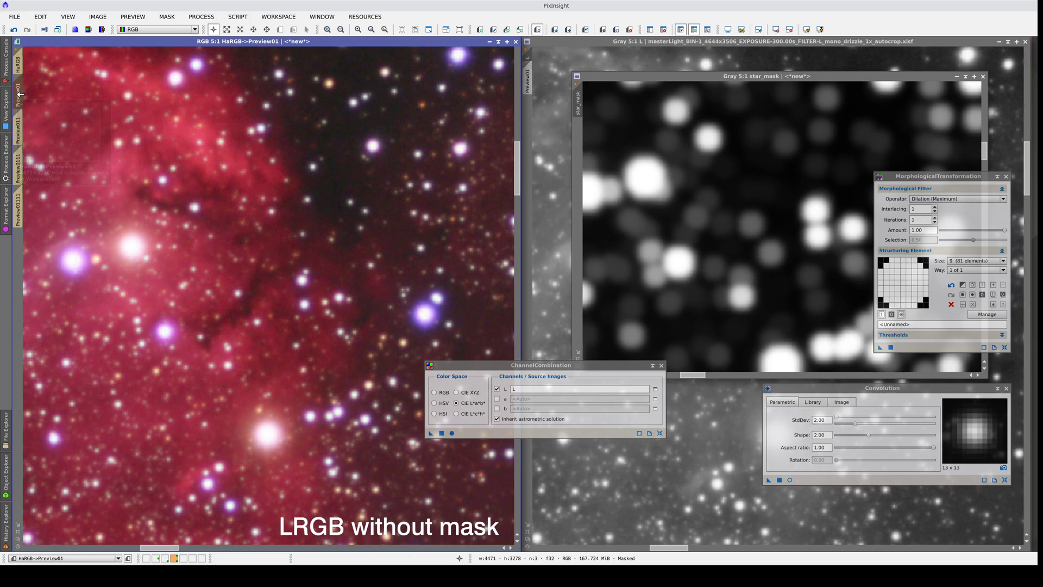
click(18, 129)
click(20, 97)
click(19, 130)
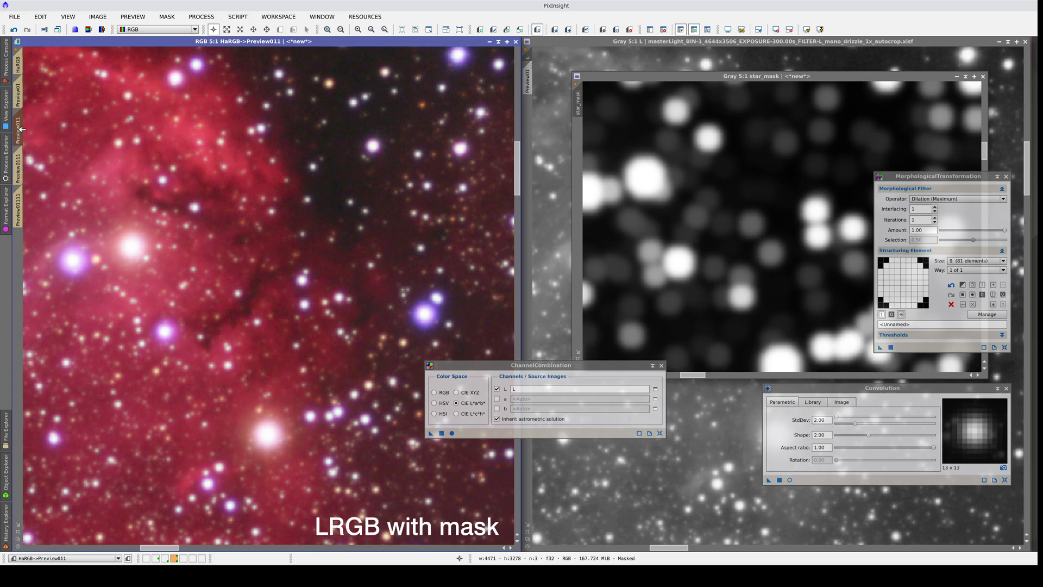
click(20, 164)
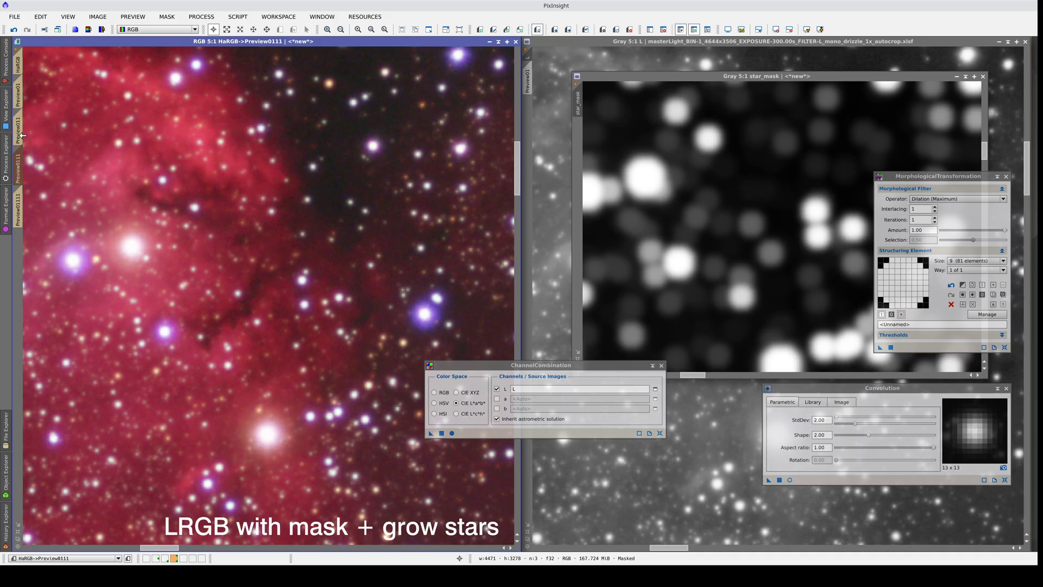
click(20, 138)
click(21, 162)
click(24, 141)
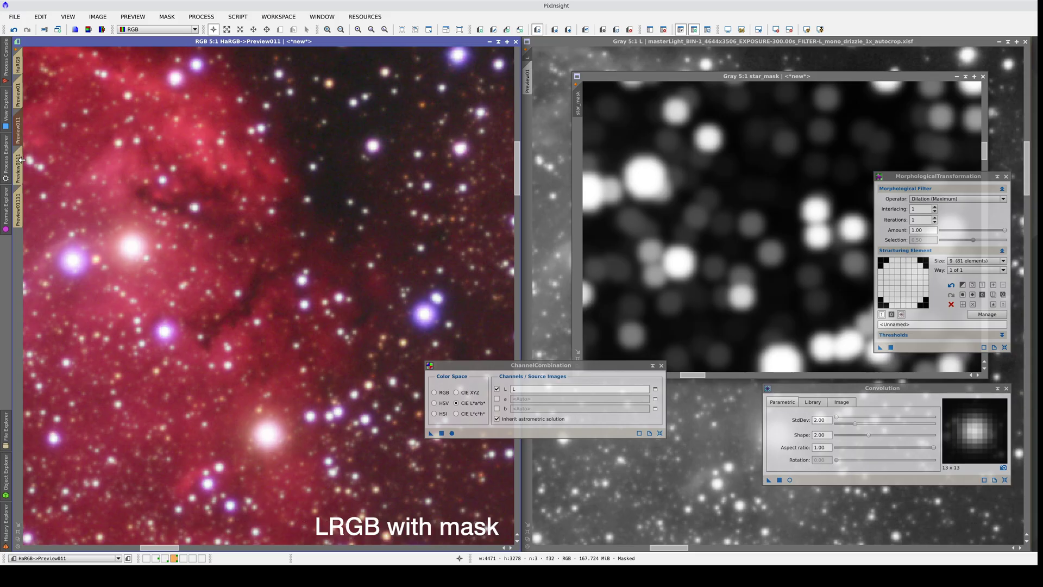
click(20, 159)
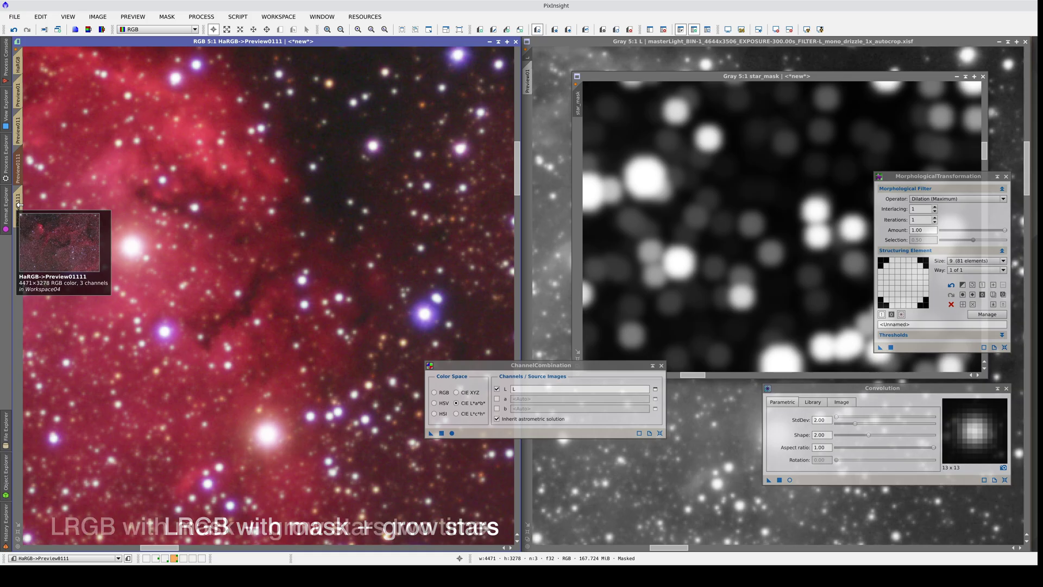
click(20, 203)
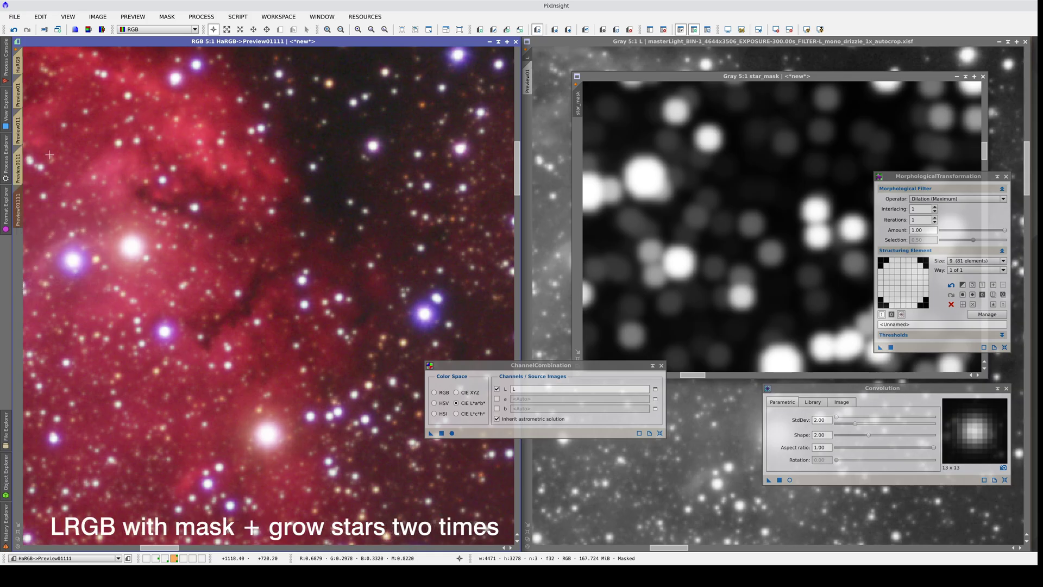
key(ctrl+Page_Up)
key(ctrl+Page_Down)
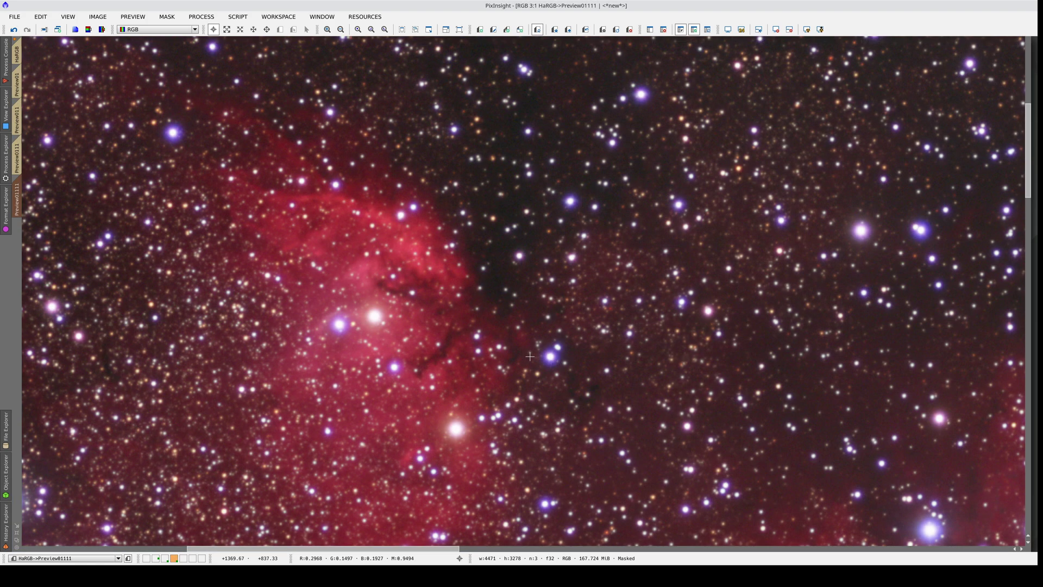
- Compare the processed preview against the original and zoom in on the stars
key(ctrl+shift+z)
key(ctrl+shift+z)
key(ctrl+shift+z)
key(ctrl+shift+z)
scroll(498, 245, up, 3)
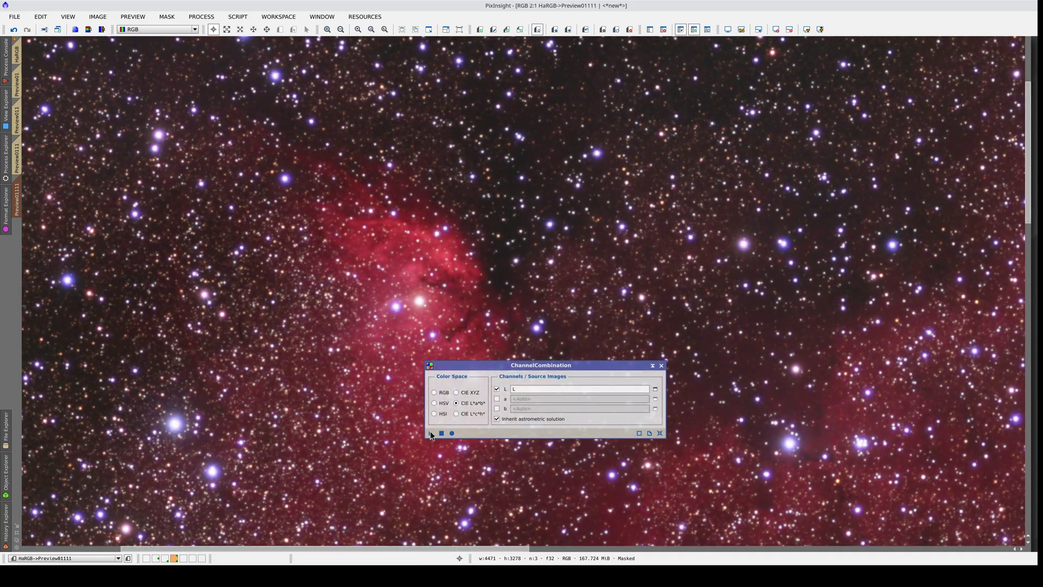
- Apply the masked LRGB ChannelCombination to the full HaRGB image and pan to the nebula
drag(429, 432, 474, 176)
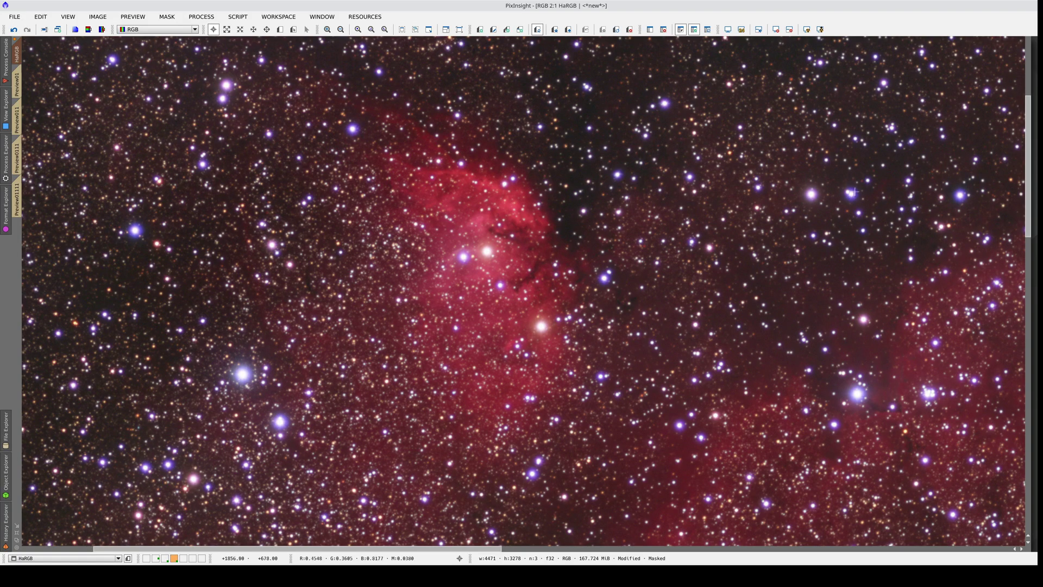
scroll(847, 190, up, 8)
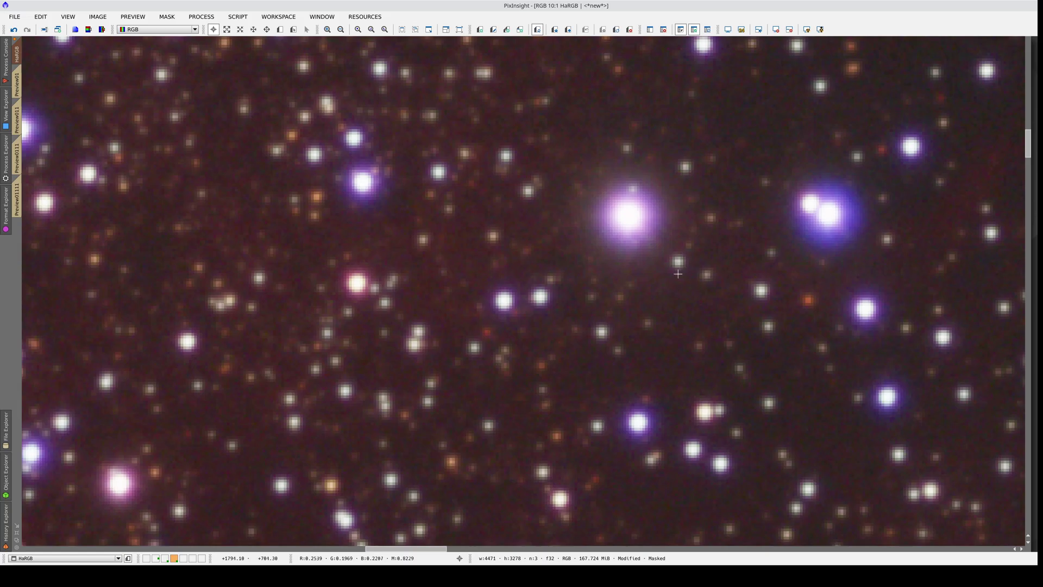
scroll(707, 266, down, 7)
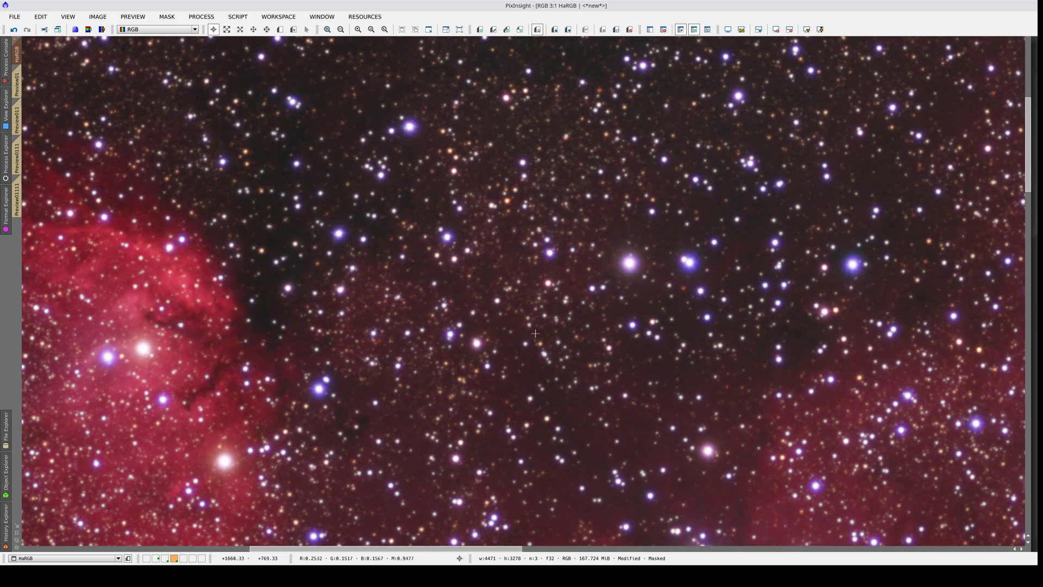
drag(535, 333, 555, 266)
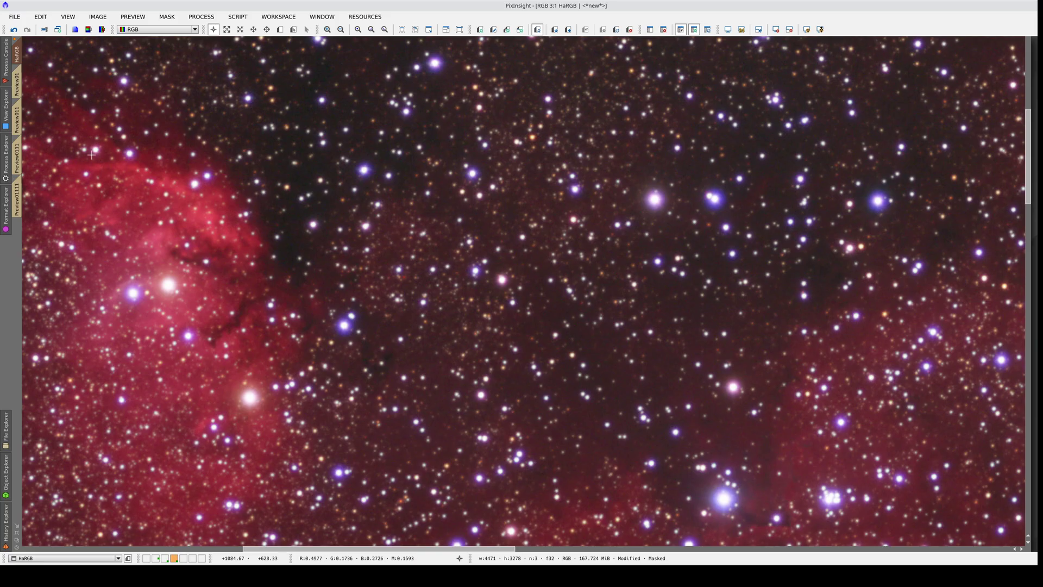
- Open PixelMath and enter the RGB/K expression $T[2] - $T[0]
click(4, 149)
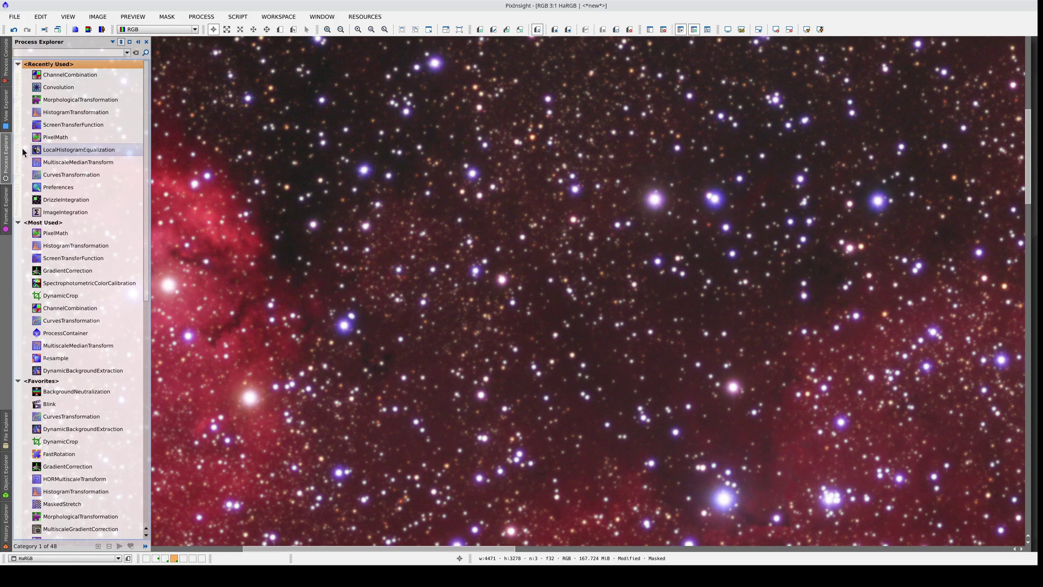
double_click(56, 137)
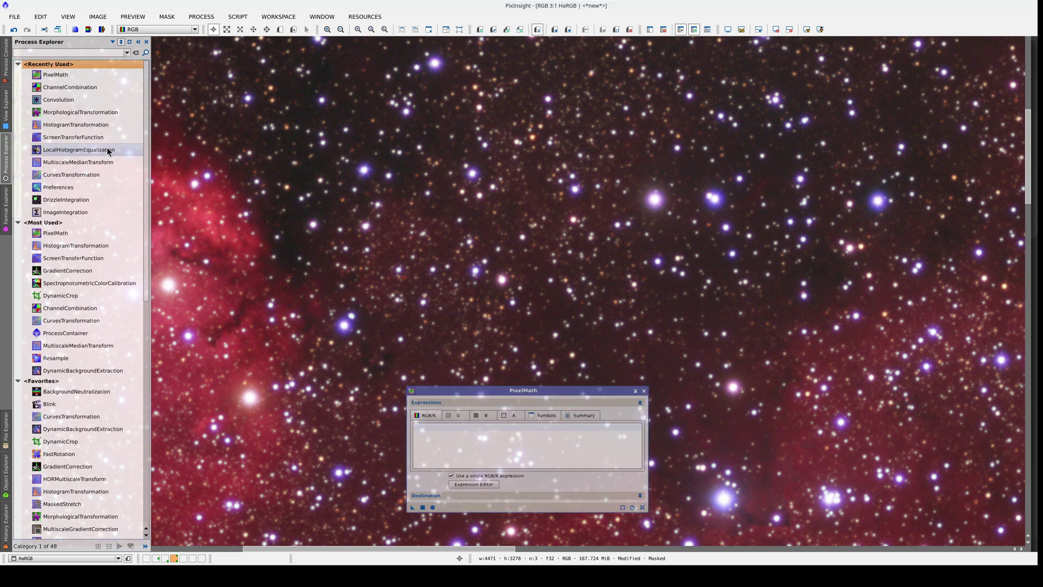
click(566, 439)
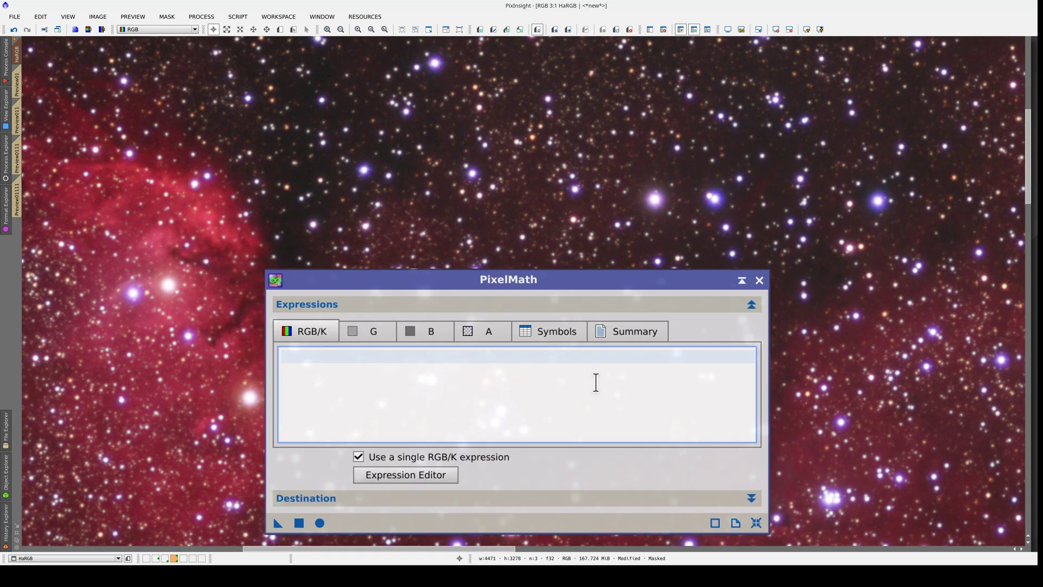
text($T[2] - $T[0])
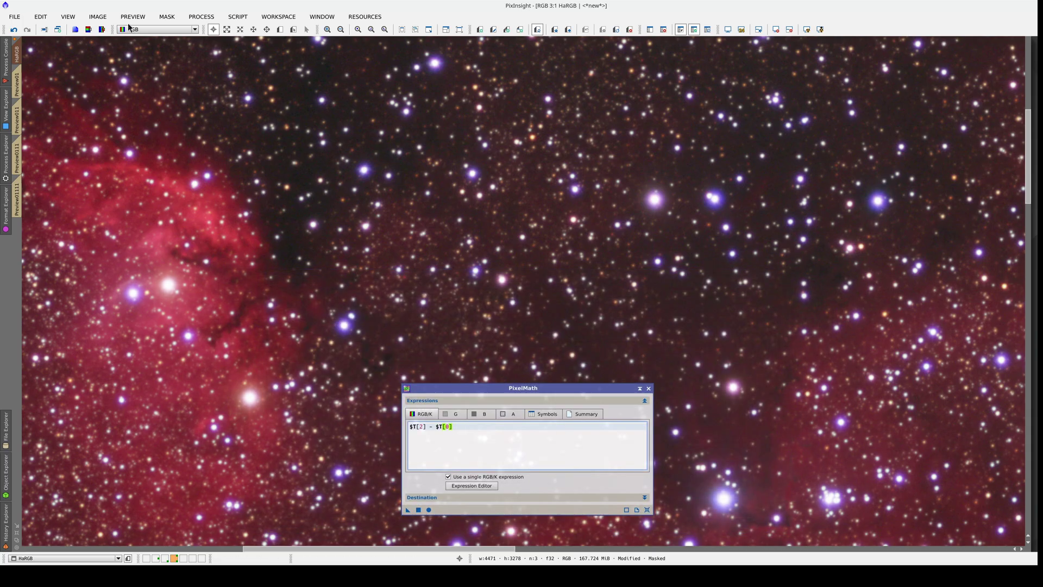
- View the blue channel, then the red channel, then return the display to full RGB
click(134, 32)
click(148, 60)
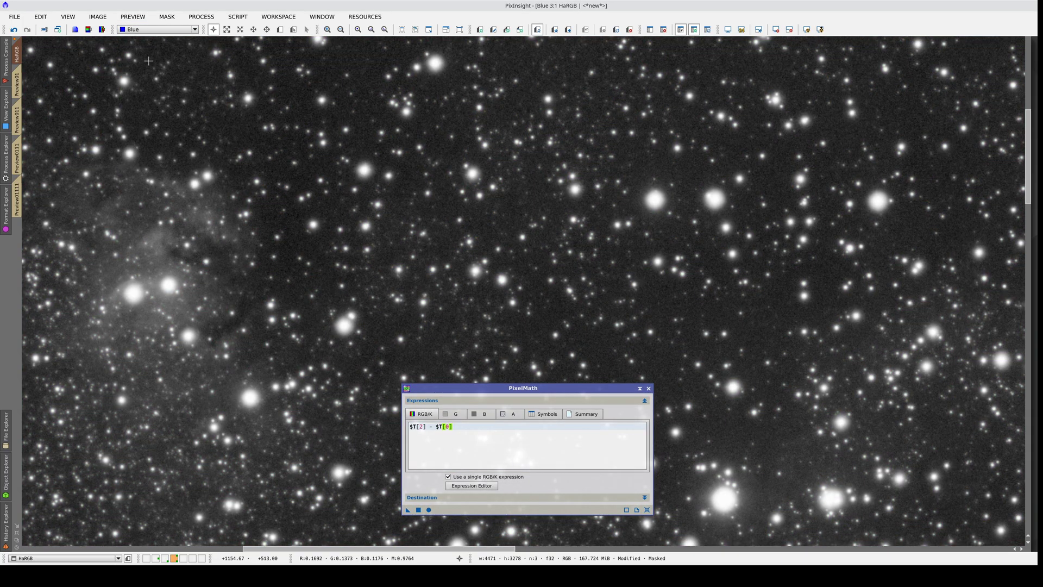
click(148, 30)
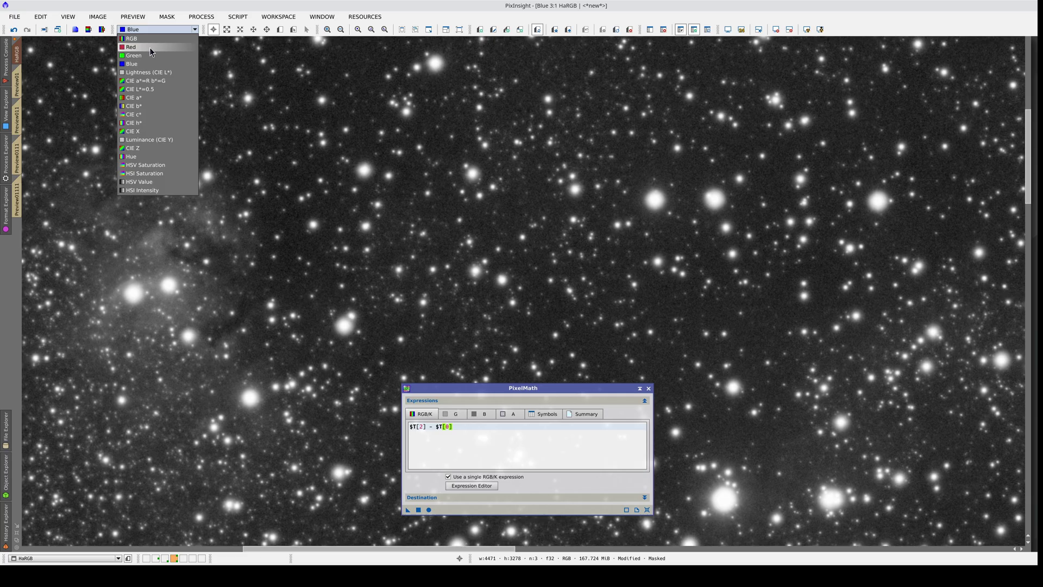
click(149, 47)
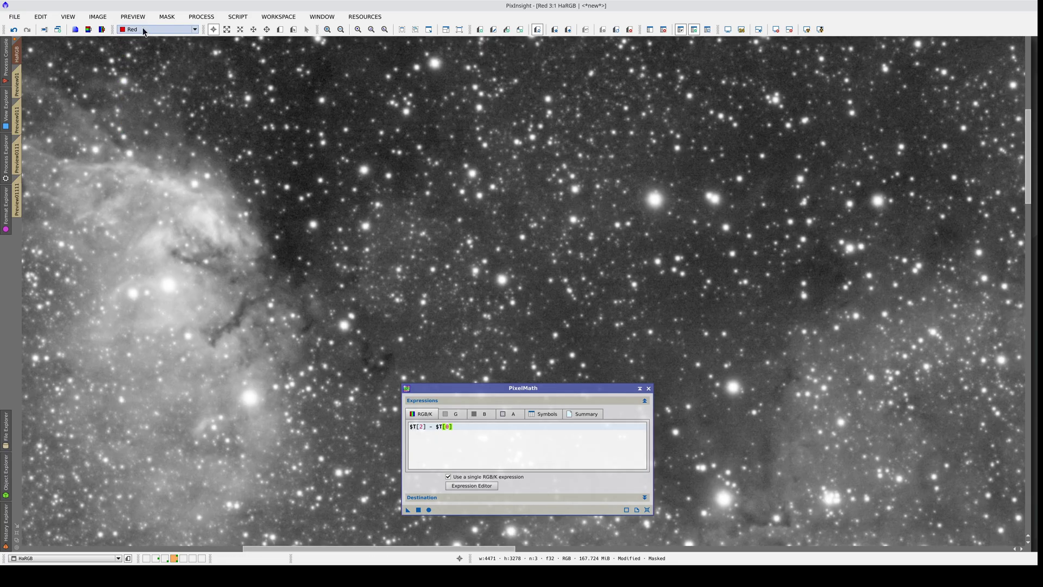
click(142, 29)
click(142, 38)
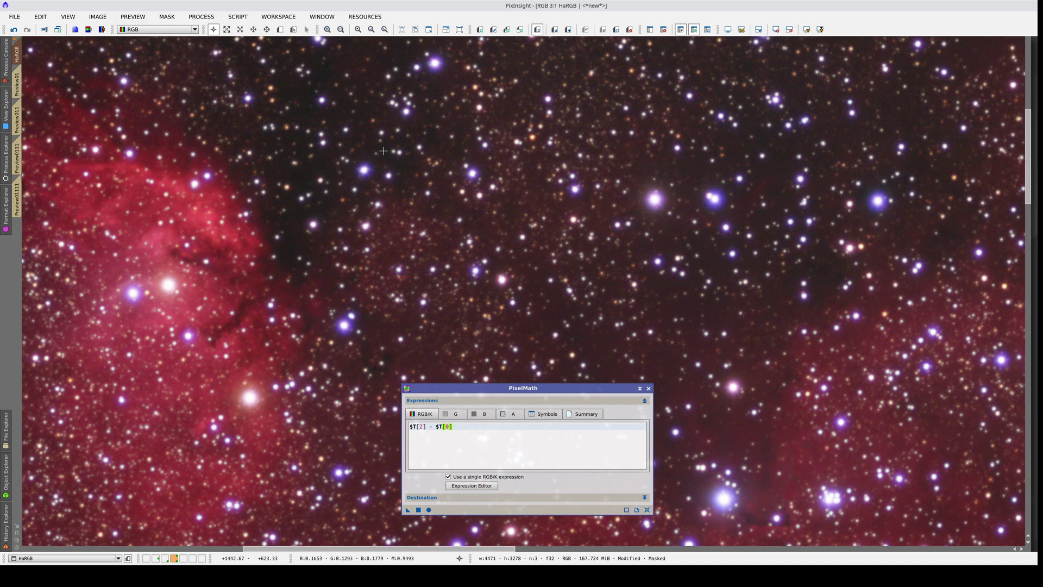
click(460, 498)
- Output PixelMath to a new grayscale image named star_mask_blue and run it on the HaRGB image
click(381, 439)
click(407, 458)
text(star)
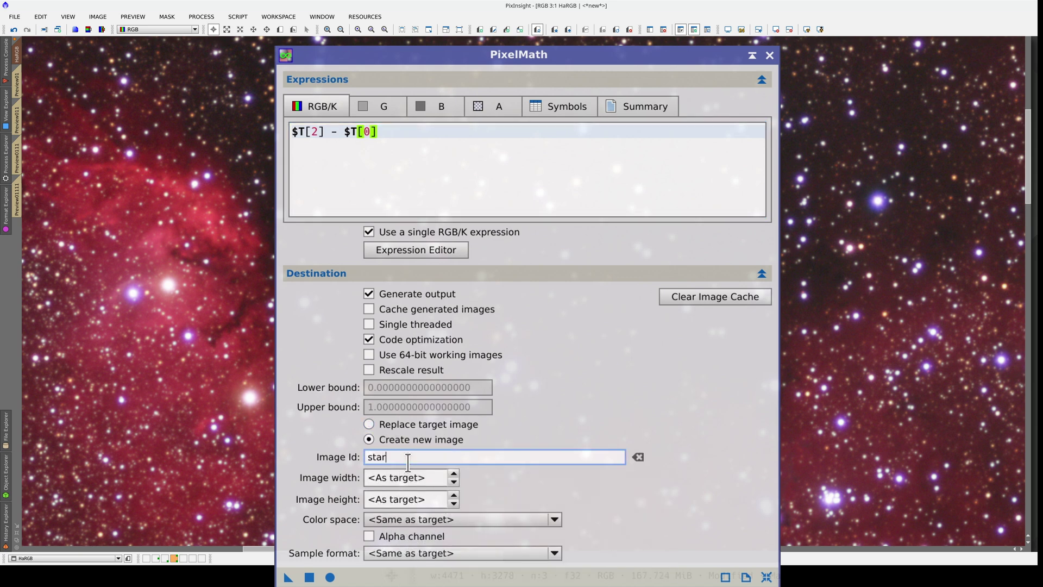
text(_mask_blue)
click(437, 518)
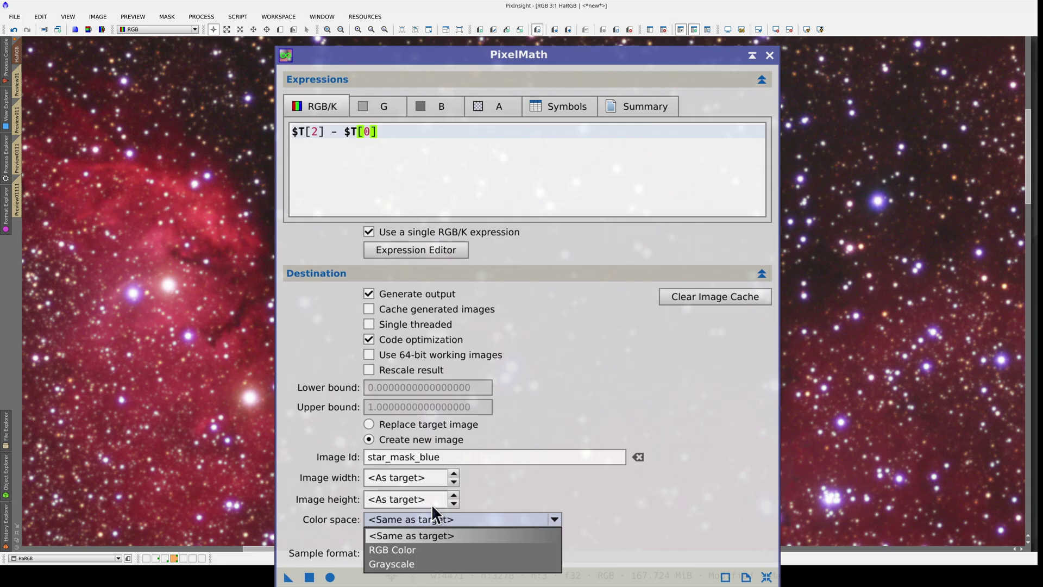
click(420, 563)
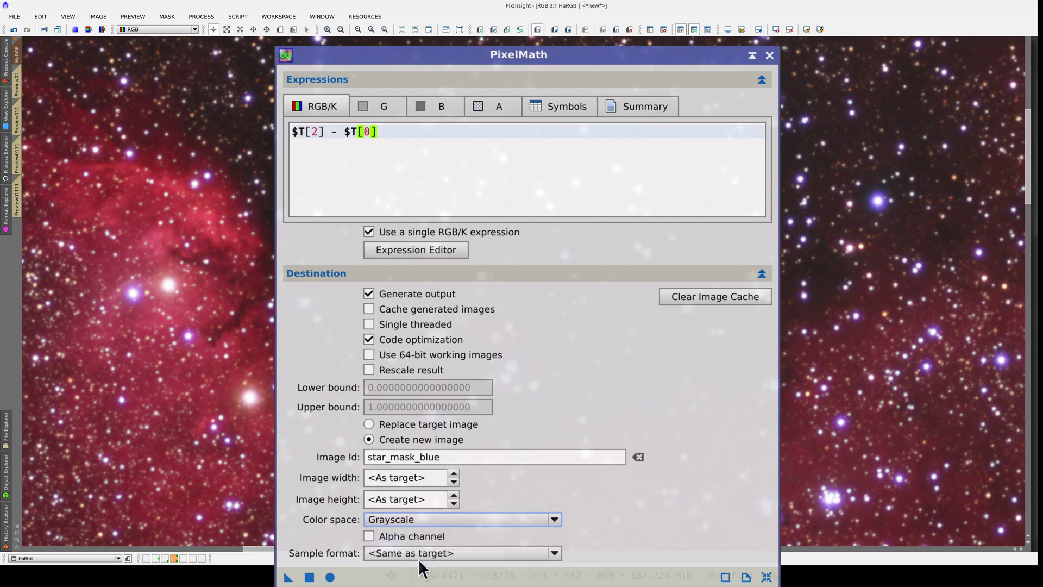
drag(288, 577, 314, 333)
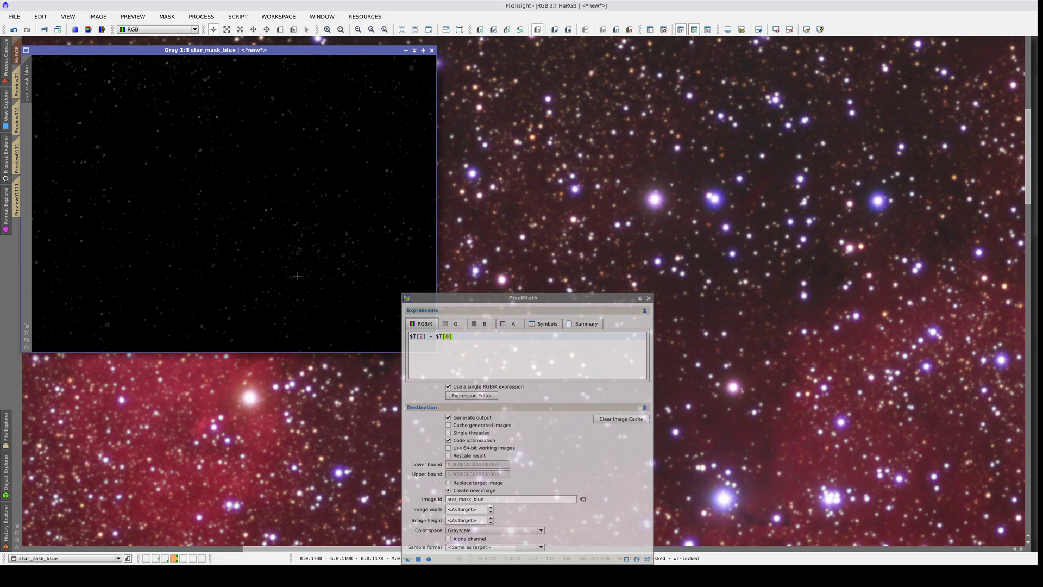
- Minimize star_mask_blue to a side tab and bring the HaRGB image back to front
scroll(356, 320, up, 2)
drag(142, 103, 333, 249)
drag(228, 170, 413, 218)
drag(292, 49, 506, 82)
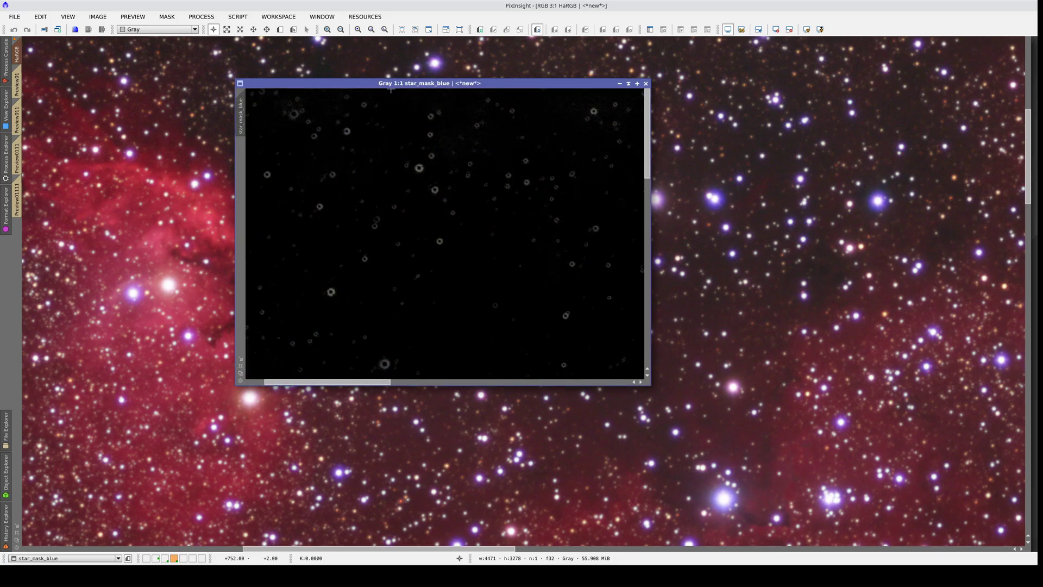
drag(246, 114, 17, 229)
click(57, 232)
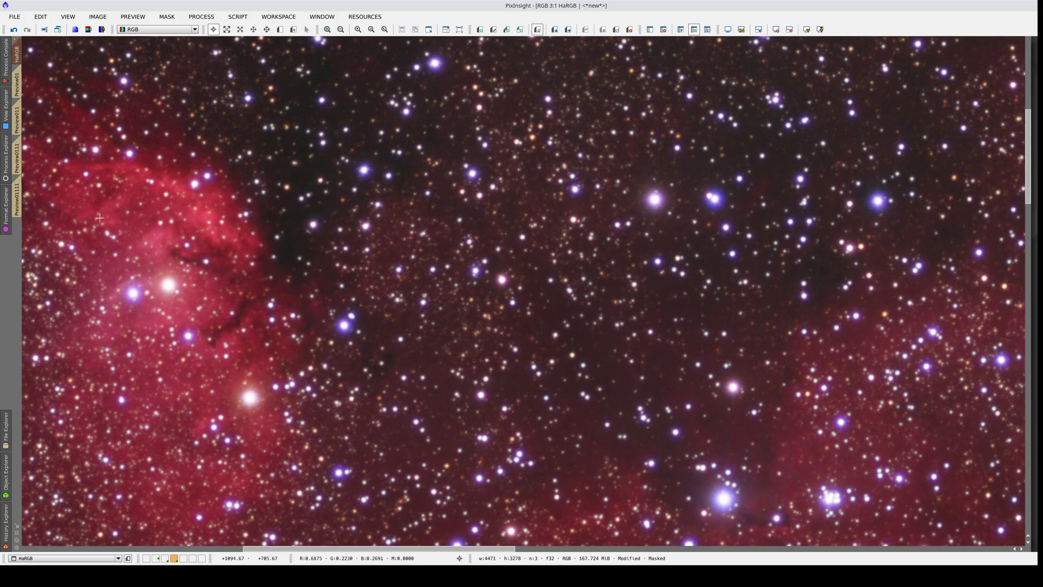
- Raise the blue-channel midtones to about 0.898 and apply it to Preview01111 through the star mask
click(711, 30)
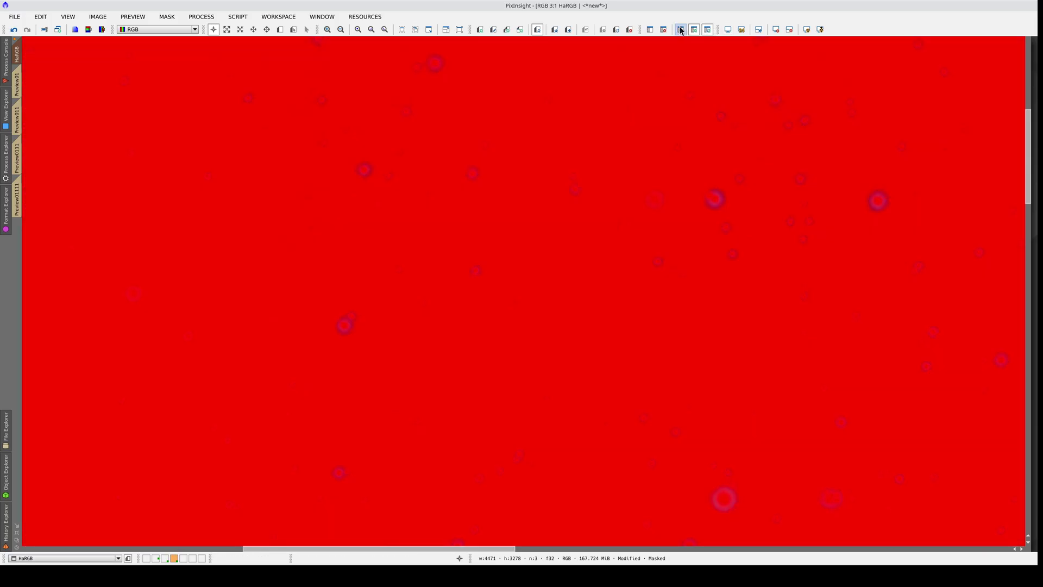
click(707, 31)
click(706, 31)
click(707, 31)
click(707, 31)
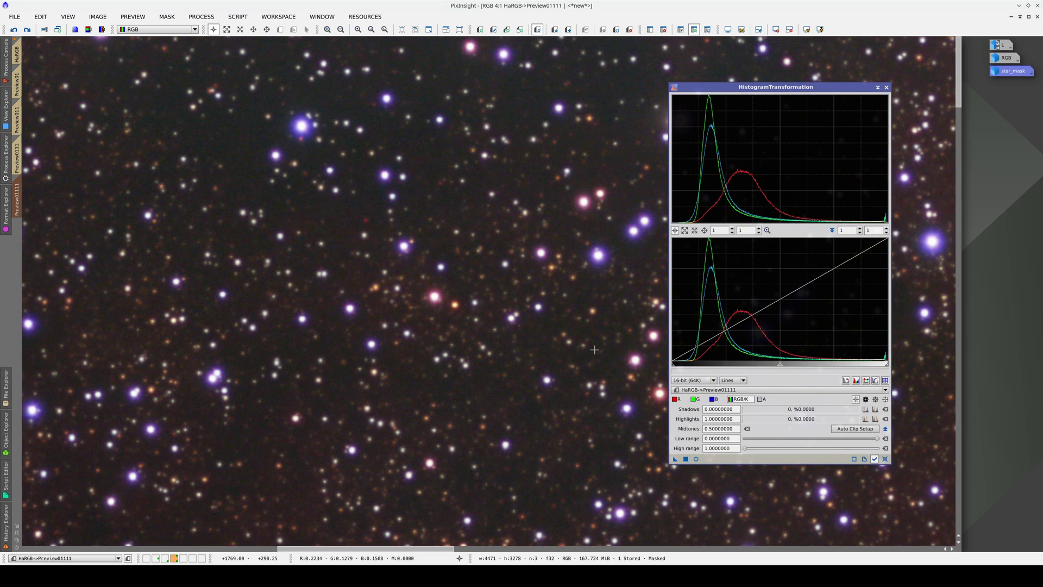
click(714, 400)
drag(780, 364, 866, 363)
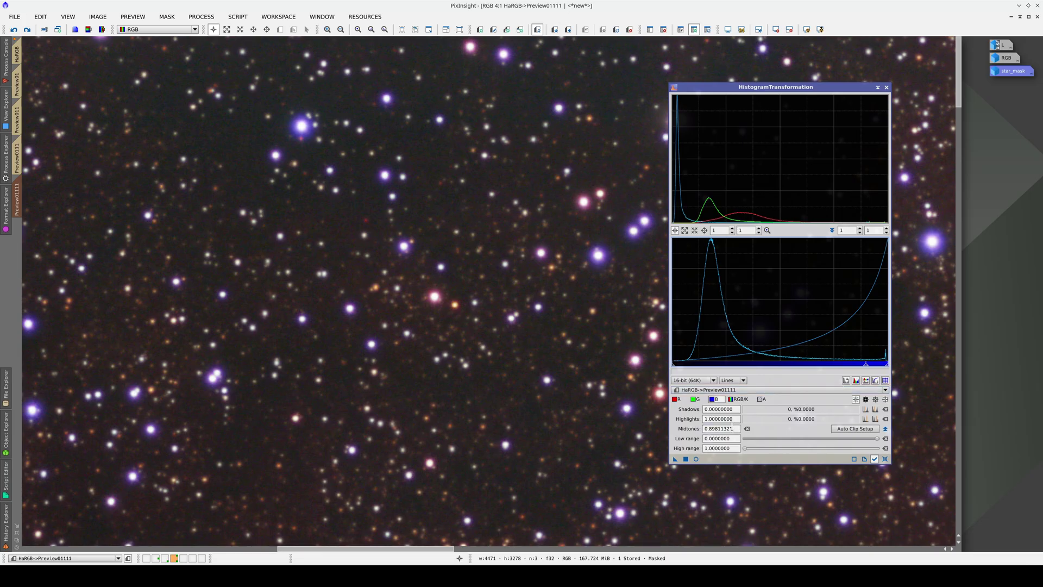
drag(675, 459, 614, 449)
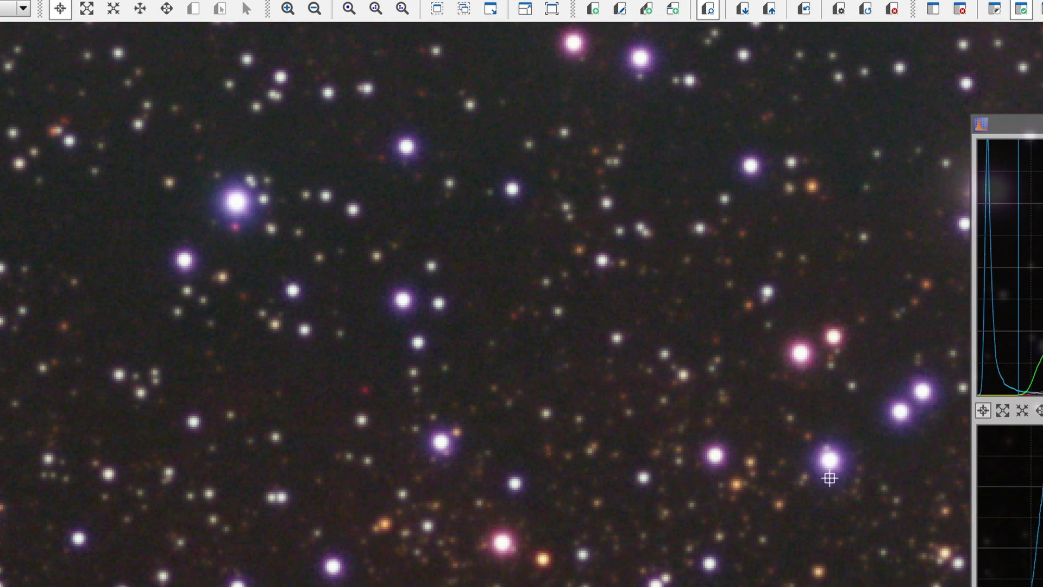
- Read pixel values across a star halo, close HistogramTransformation, and show the original preview
drag(830, 478, 839, 457)
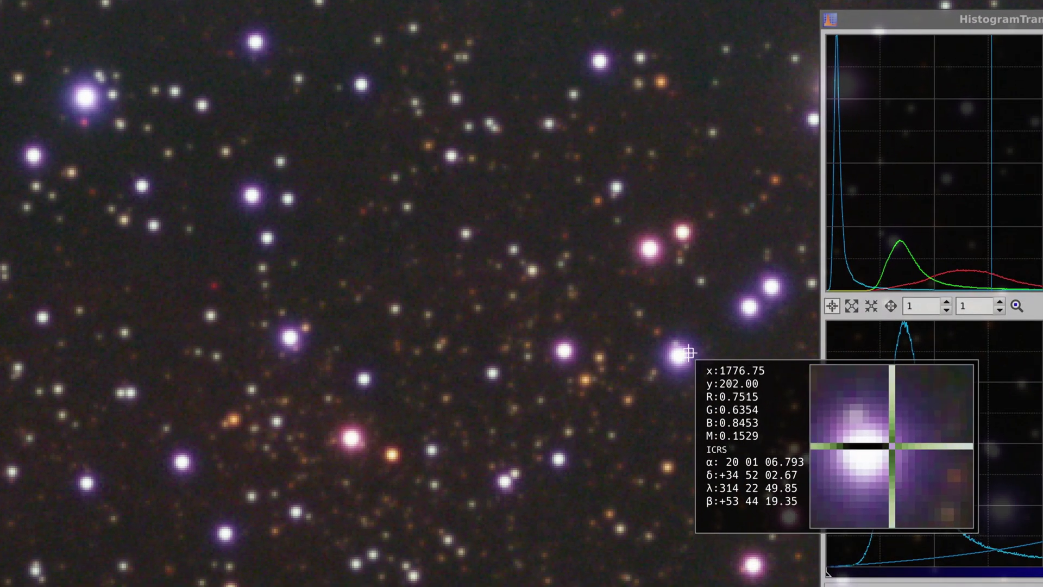
mouse_move(689, 353)
mouse_down()
mouse_move(668, 344)
mouse_move(662, 362)
mouse_up()
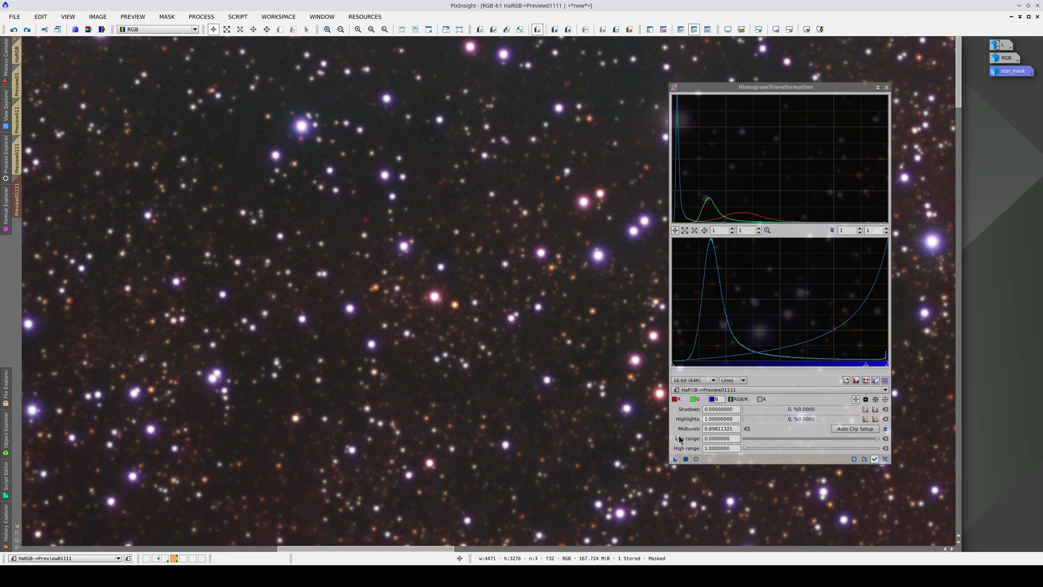
click(685, 459)
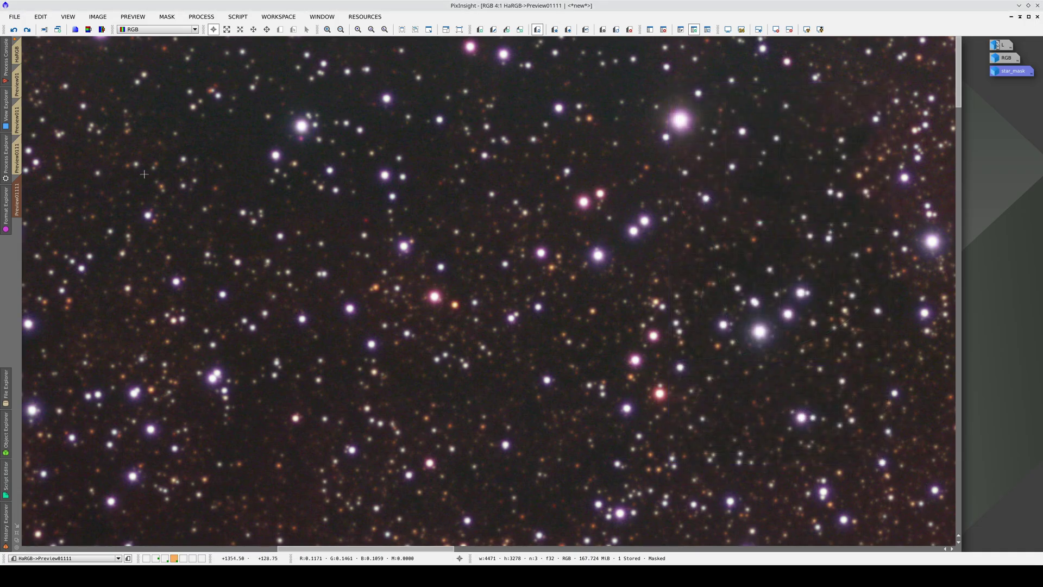
click(17, 157)
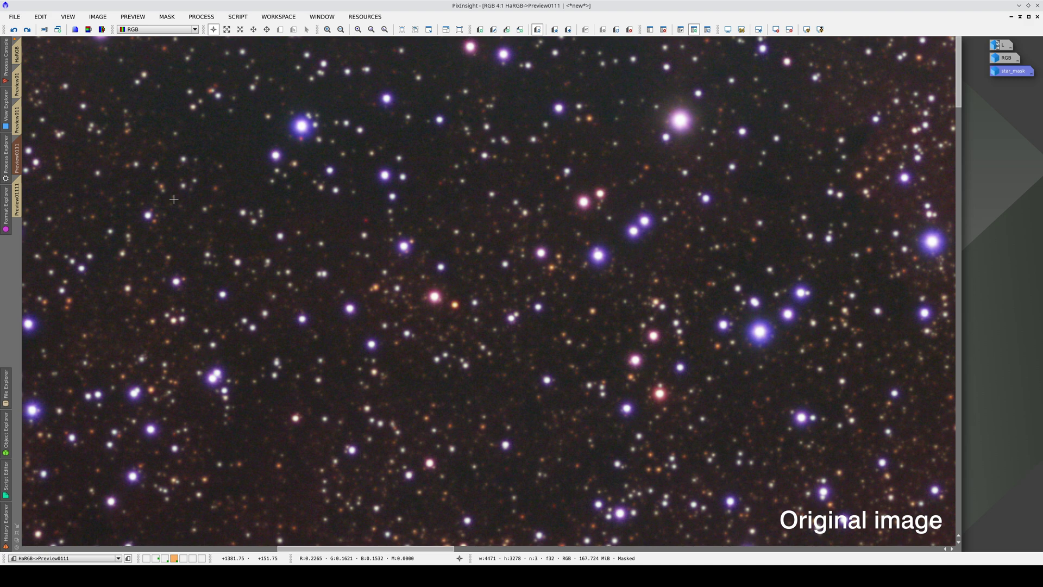
- Cycle between the halo-reduced preview and the original preview to compare them
key(ctrl+Tab)
key(ctrl+Tab)
key(ctrl+Tab)
key(ctrl+Tab)
key(ctrl+Tab)
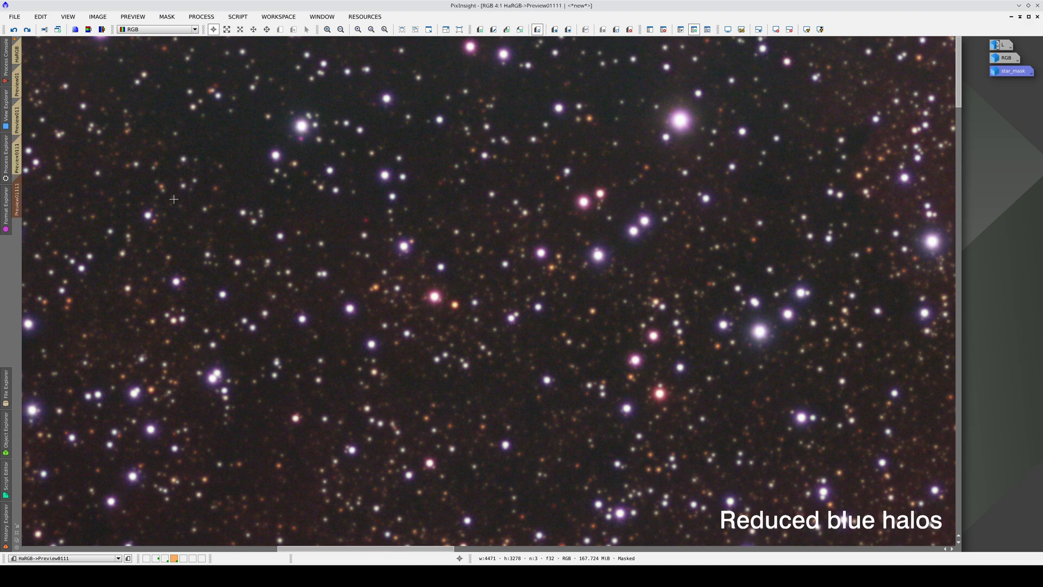
key(ctrl+Tab)
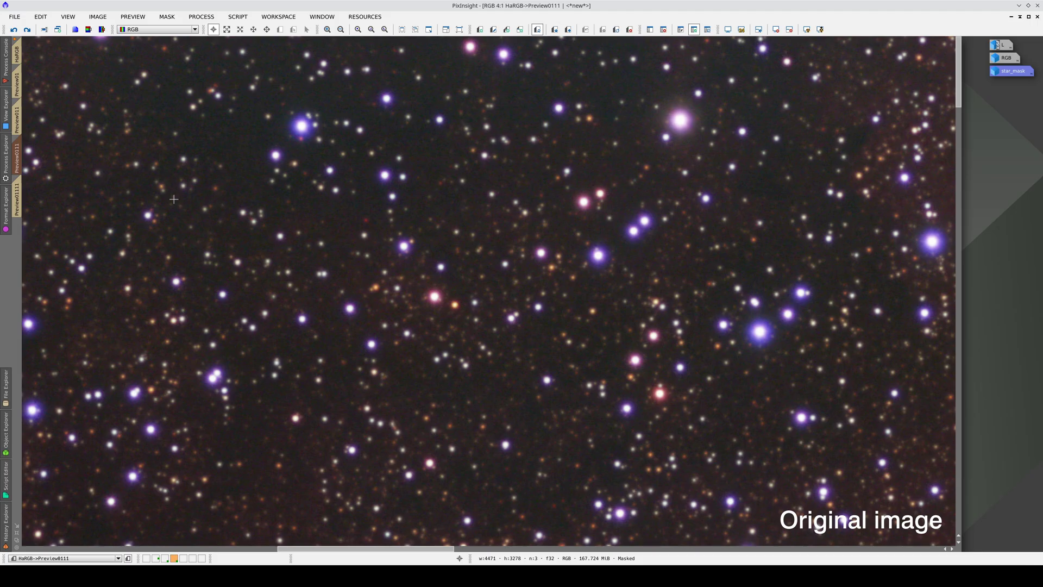
key(ctrl+Tab)
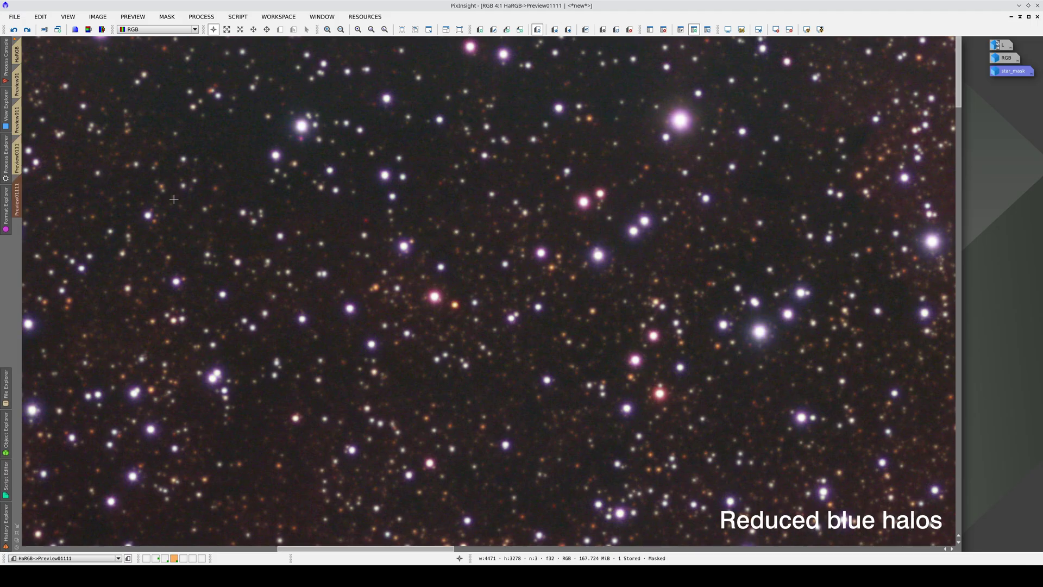
- Load the preview's History Explorer and apply its blue-halo processing to the full HaRGB image
right_click(150, 242)
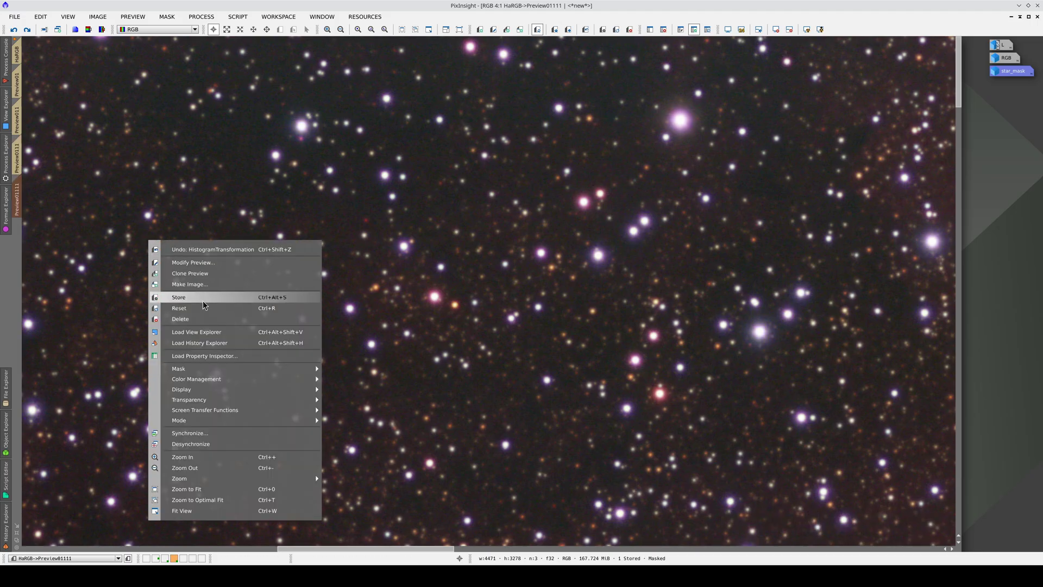
click(208, 343)
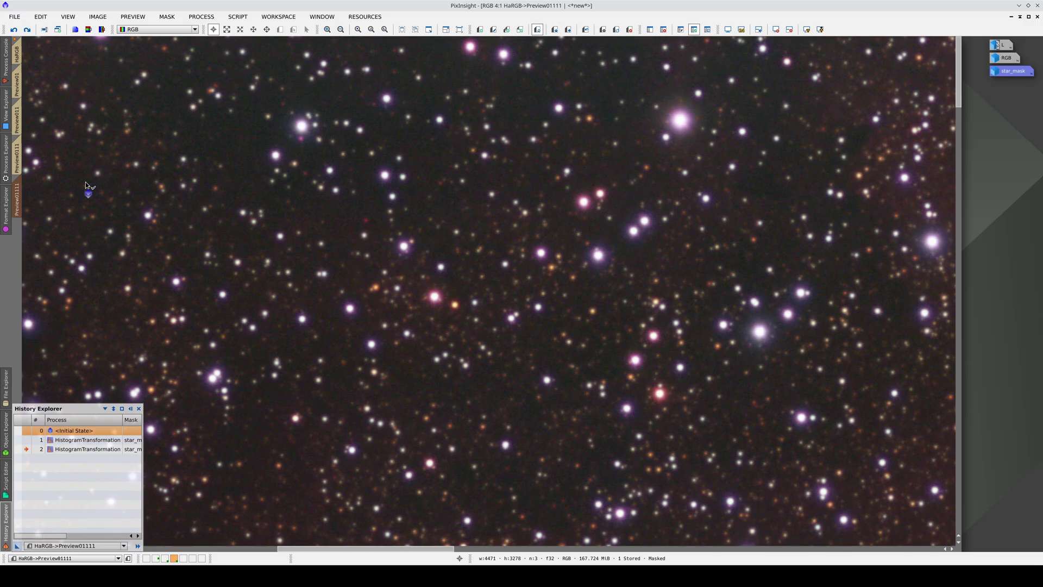
click(16, 54)
drag(90, 76, 309, 199)
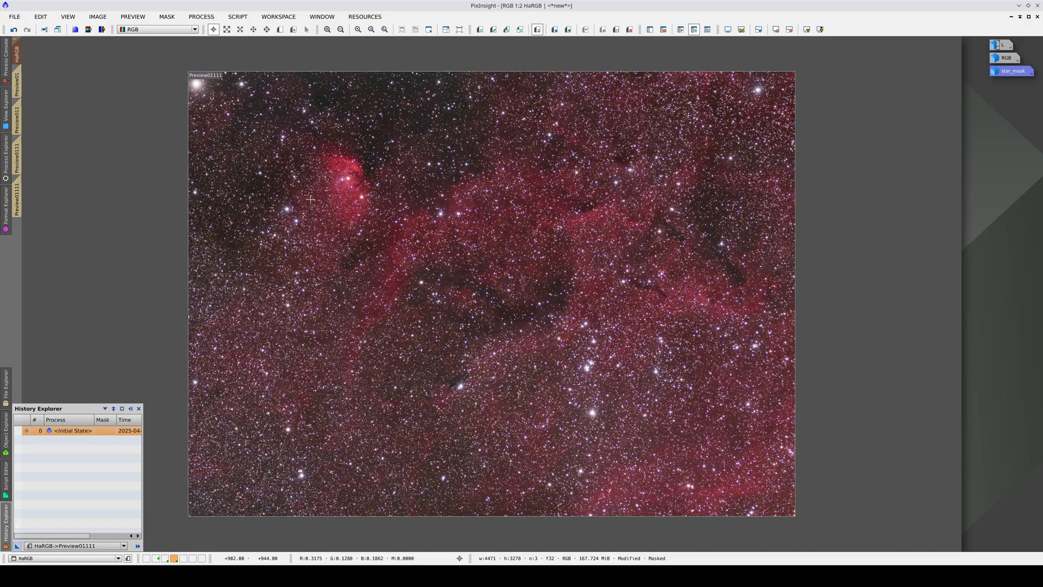